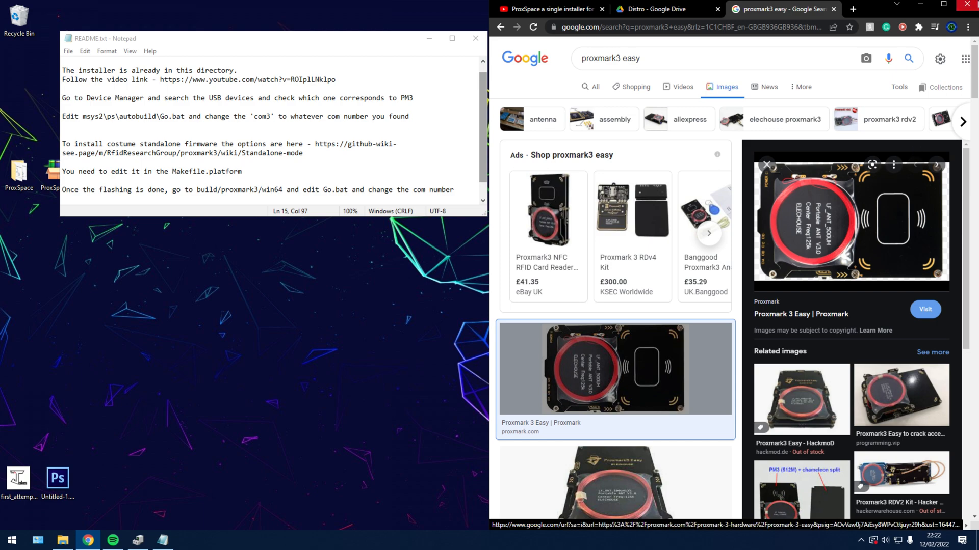
- Open the ProxSpace download link from the description of the "ProxSpace a single installer for Proxmark3" YouTube video
left_click(943, 4)
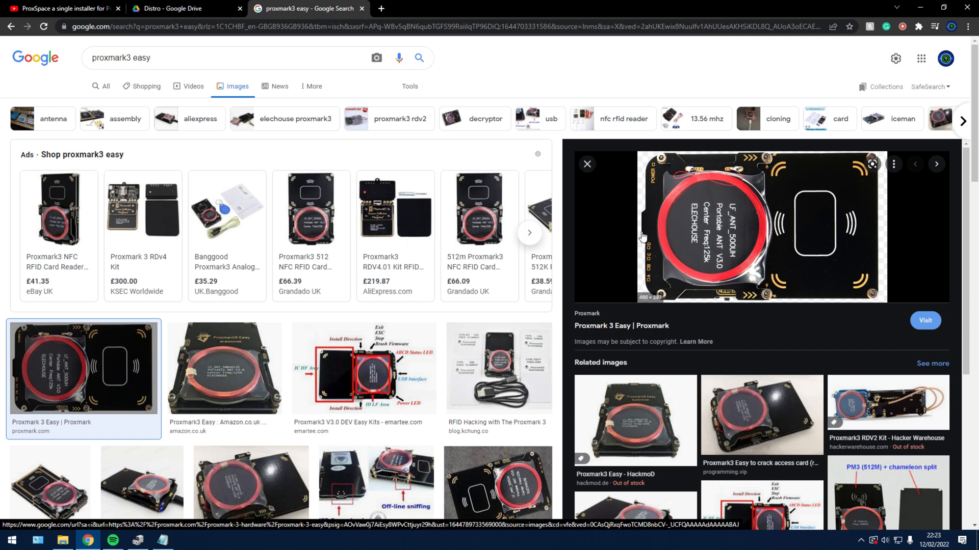
left_click(102, 8)
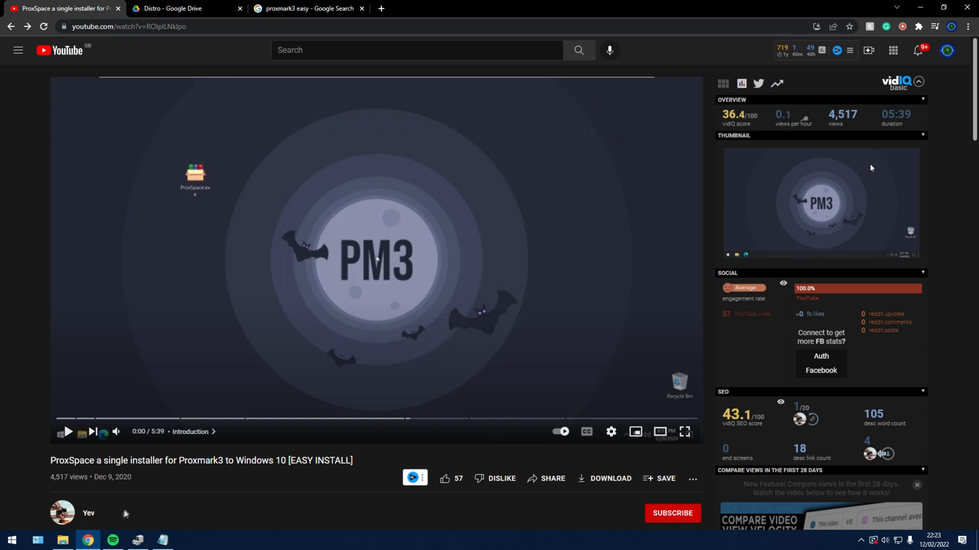
scroll(120, 515, "down", 2)
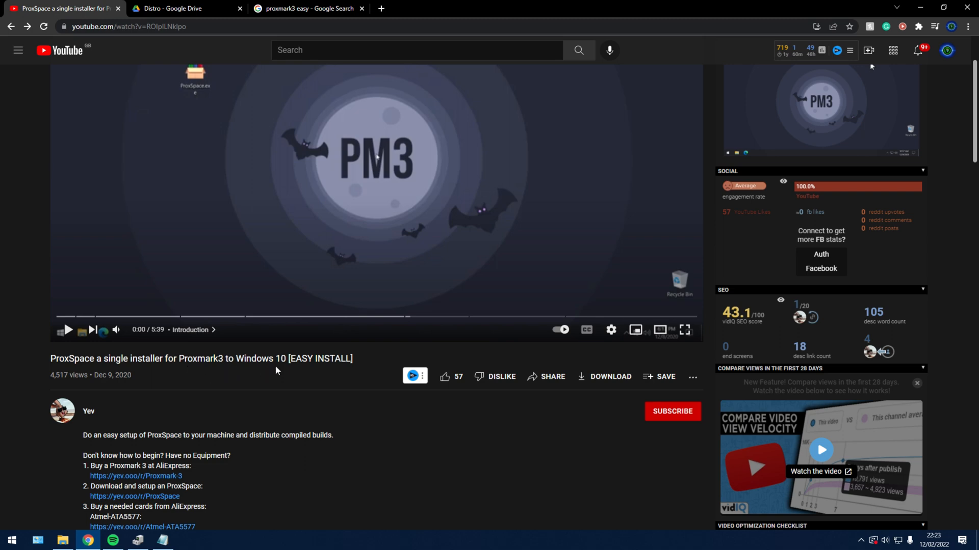
scroll(374, 367, "down", 2)
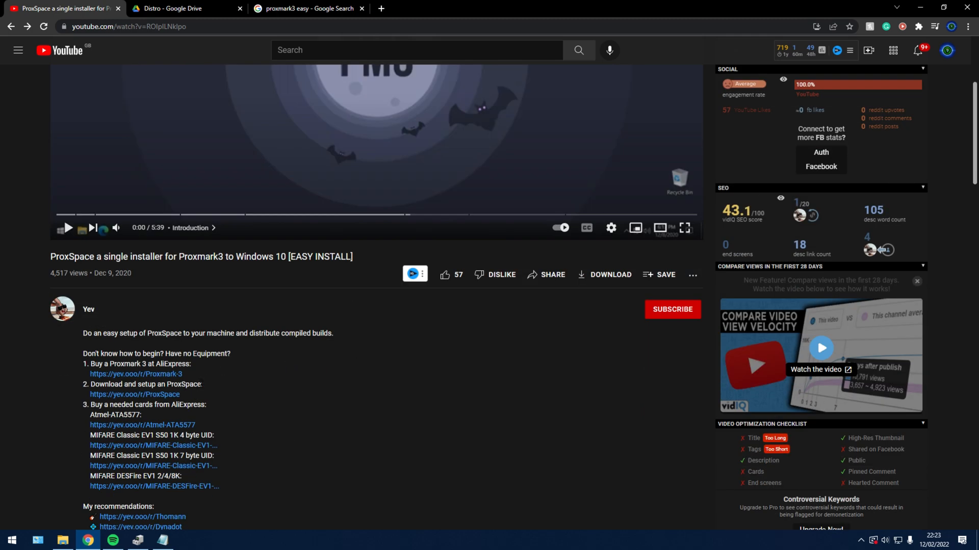
left_click(161, 395)
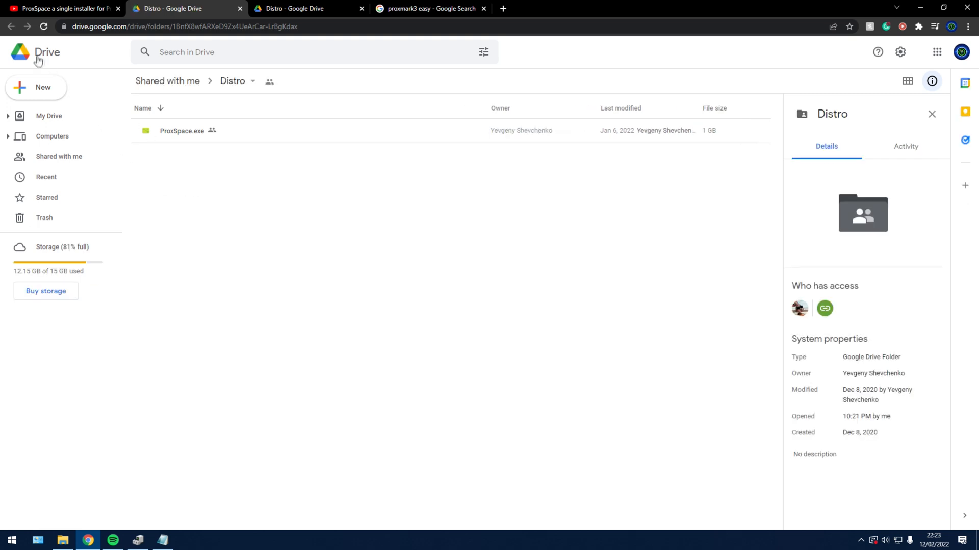
- Download ProxSpace.exe from the shared Distro folder, accepting the file without a virus scan
left_click(171, 130)
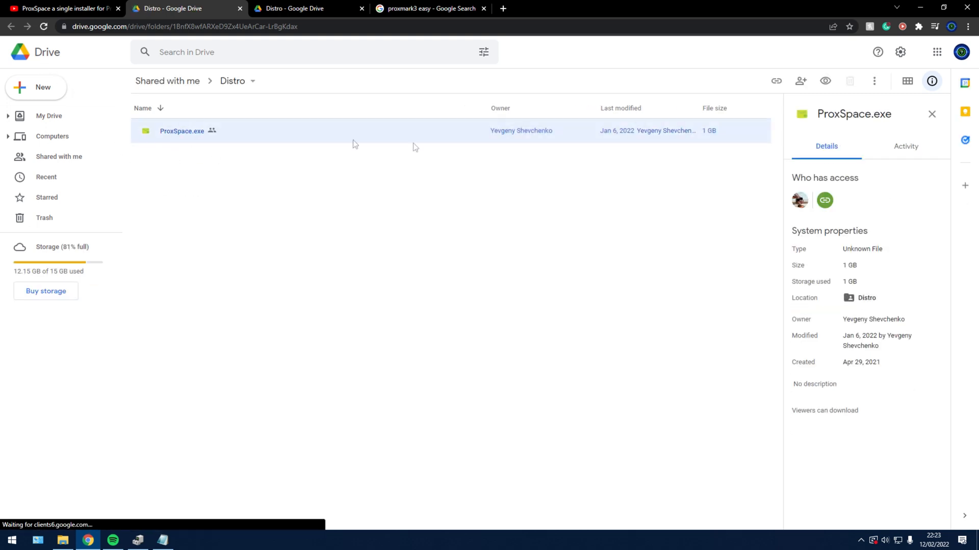
left_click(874, 80)
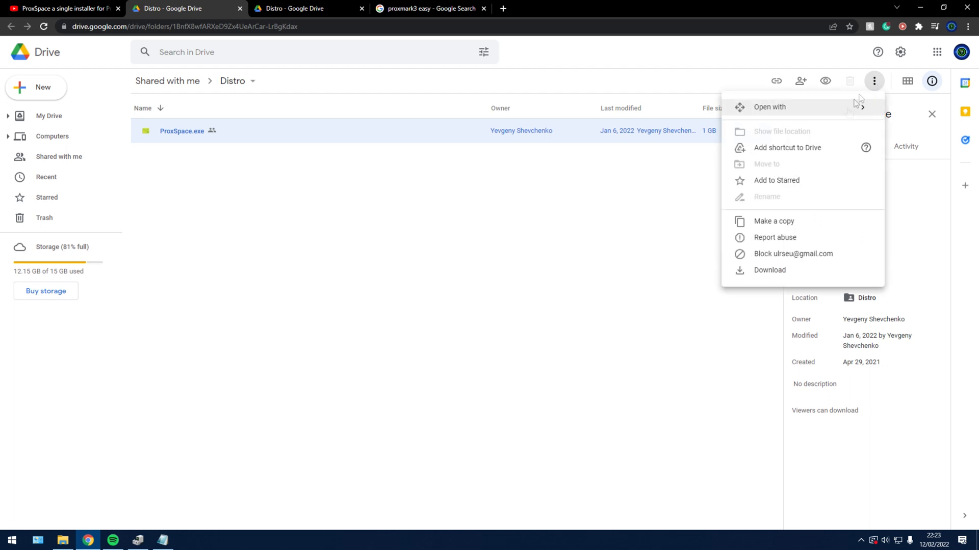
left_click(779, 271)
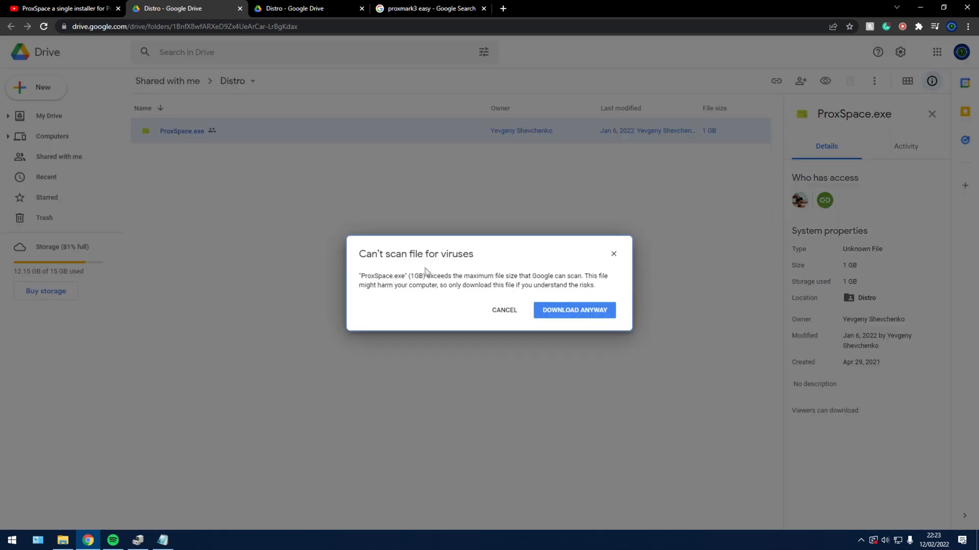
left_click(595, 318)
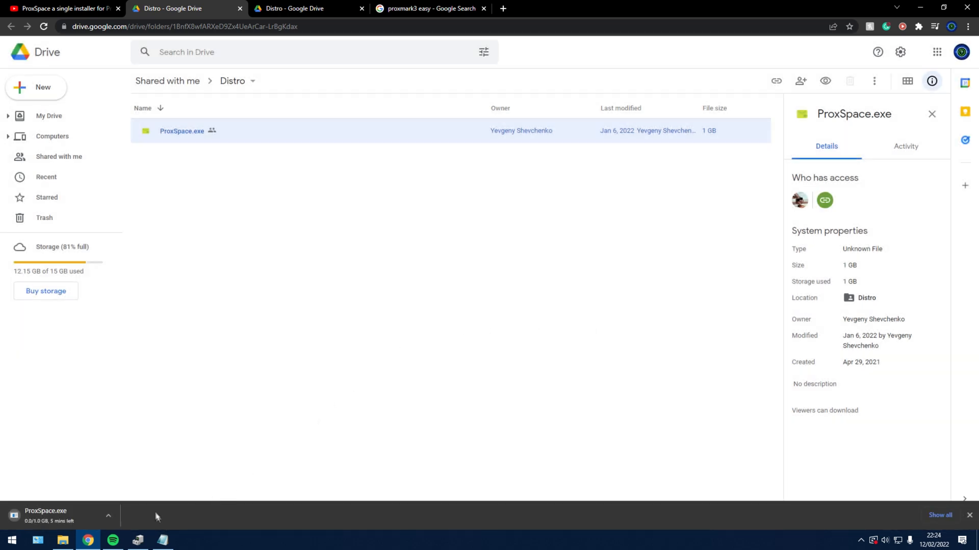
- Cancel the ProxSpace.exe download and close the Distro folder page that was just opened
left_click(108, 516)
left_click(139, 496)
left_click(970, 516)
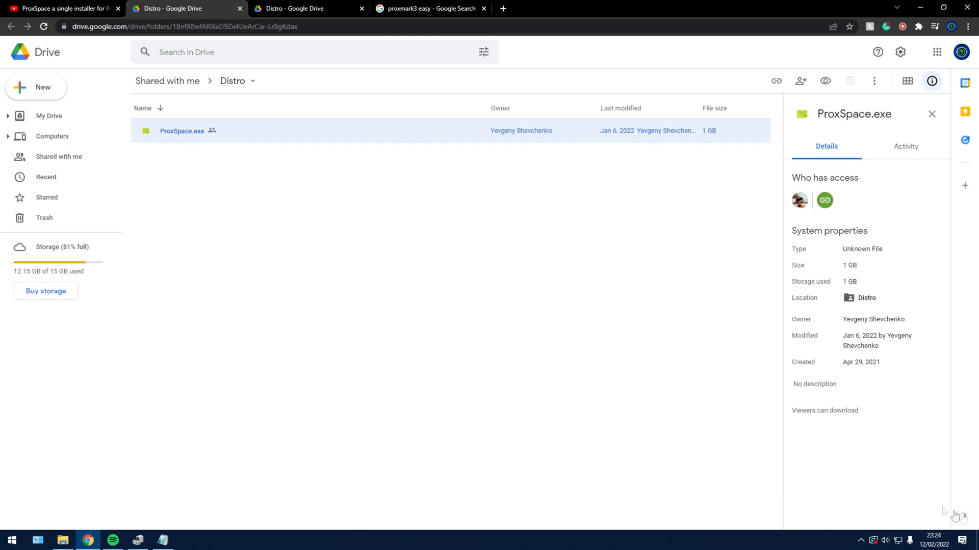
left_click(240, 9)
- Dock the browser to half of the screen and minimize README.txt to clear the desktop
left_click_drag(550, 6, 978, 20)
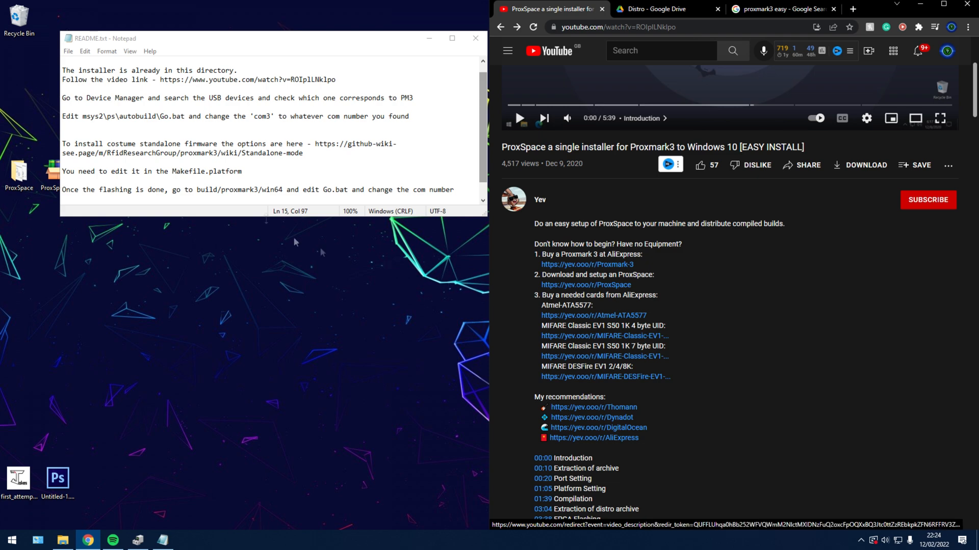
left_click_drag(376, 45, 534, 49)
left_click(587, 43)
- Run ProxSpace.exe from the desktop, start extracting it into the ProxSpace folder, and cancel the extraction
left_click_drag(57, 173, 173, 175)
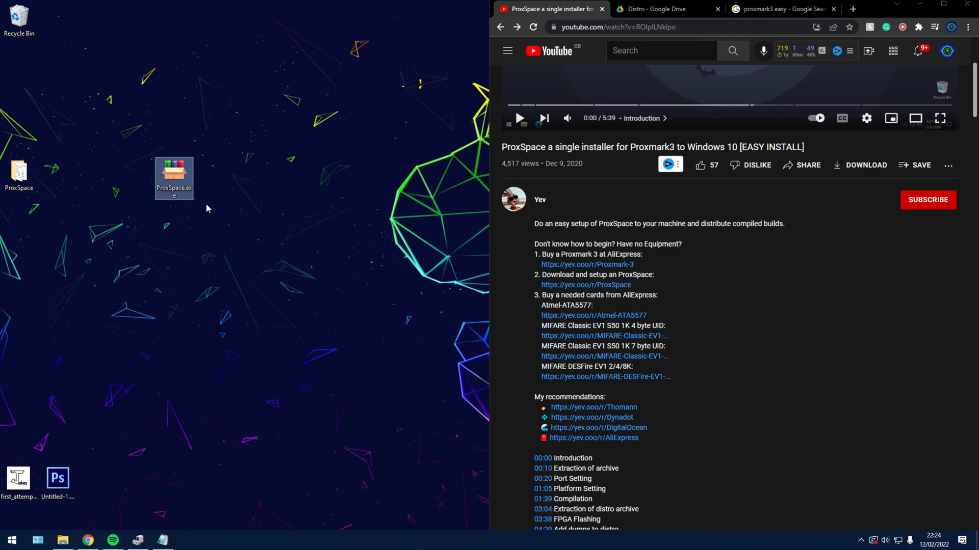
key("Return")
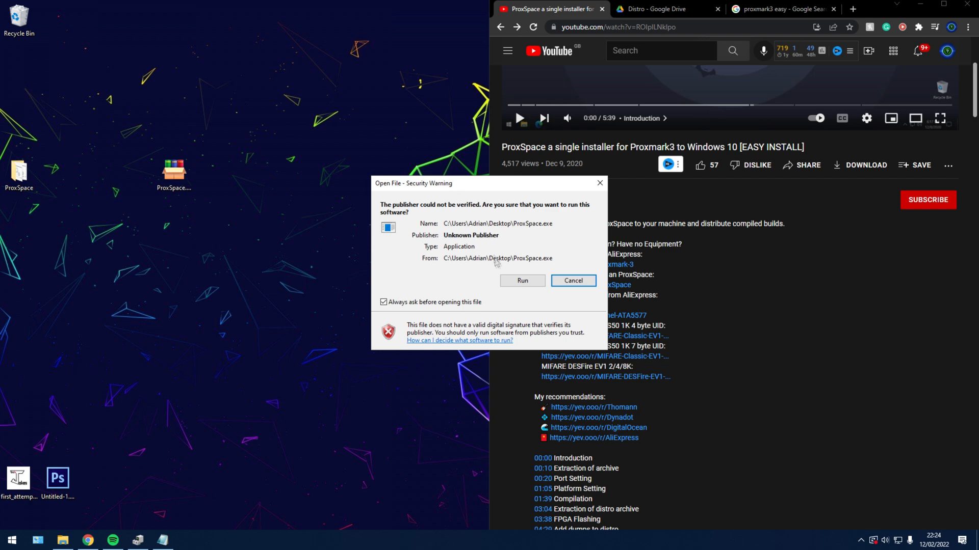
left_click(512, 279)
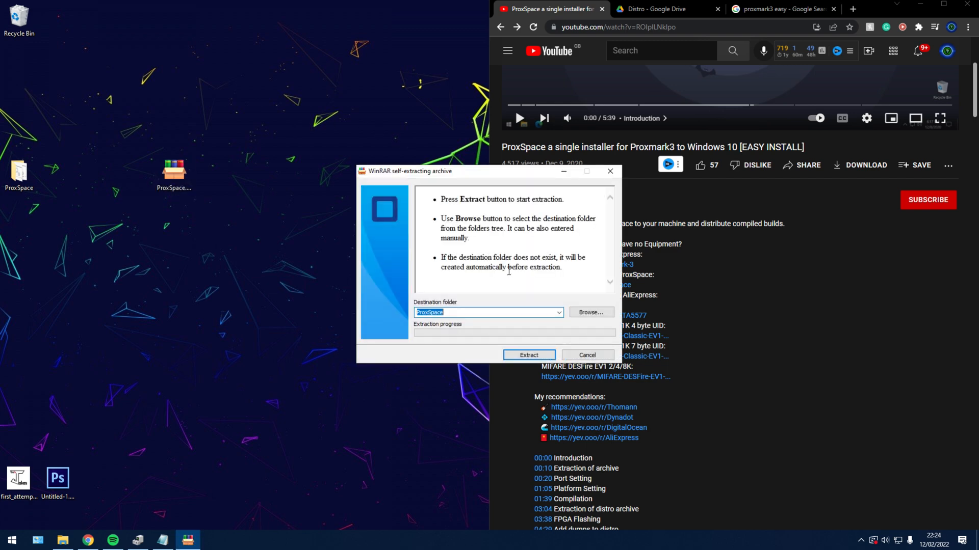
left_click(538, 358)
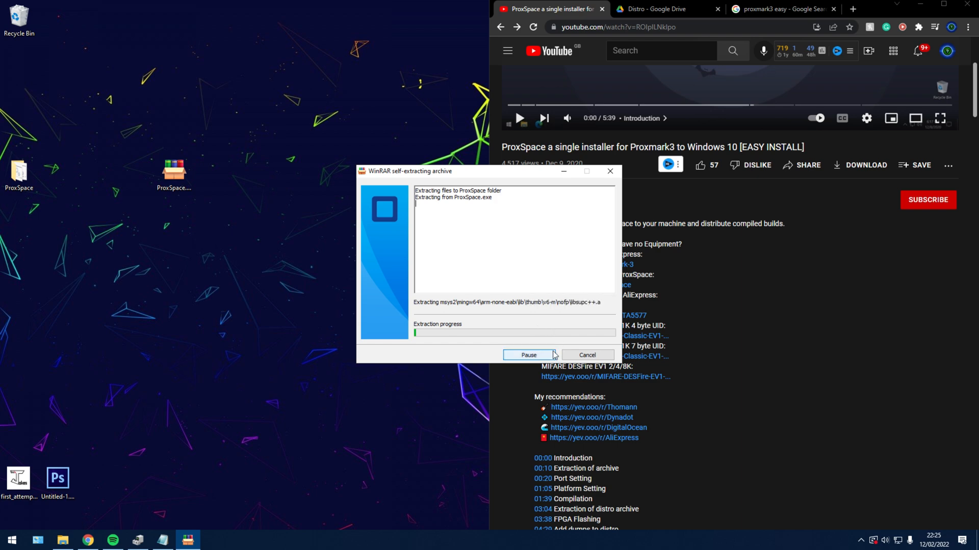
left_click(589, 355)
- Open the existing ProxSpace folder from the desktop and minimize the browser behind it
left_click(174, 173)
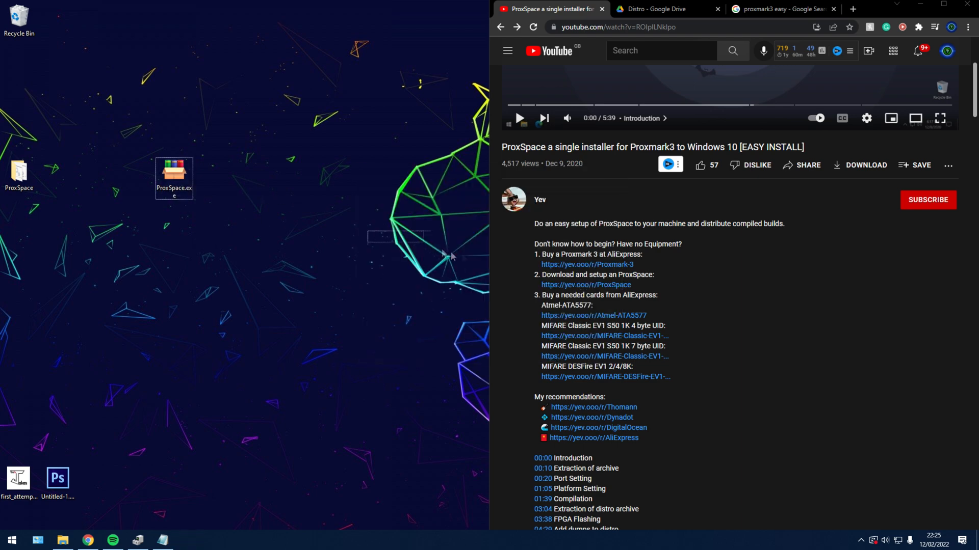
left_click_drag(19, 174, 96, 174)
left_click_drag(61, 142, 139, 262)
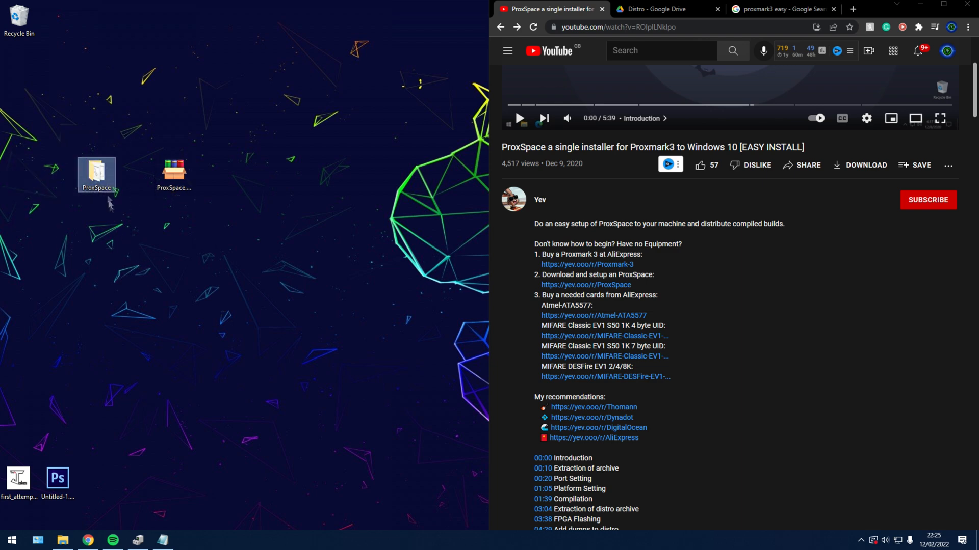
key("Return")
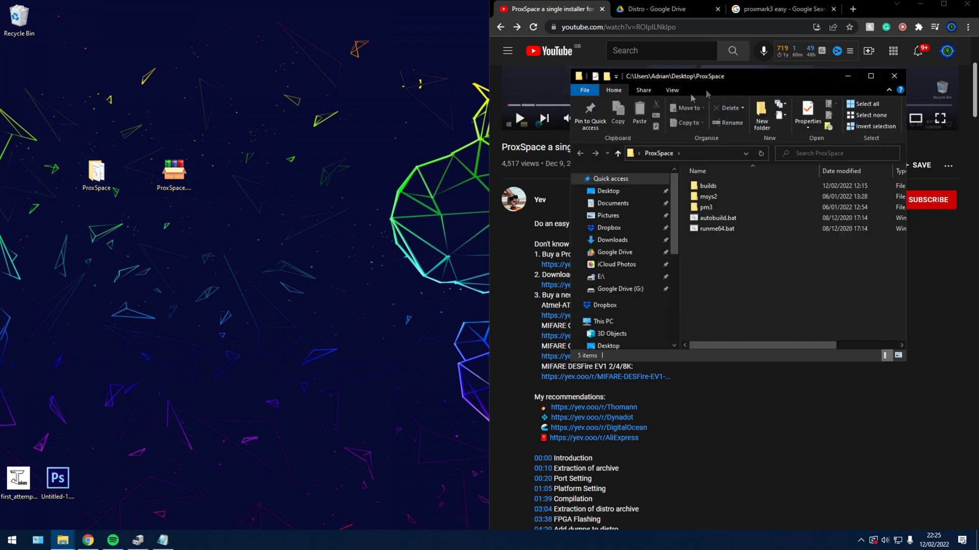
left_click_drag(744, 77, 799, 49)
left_click(920, 5)
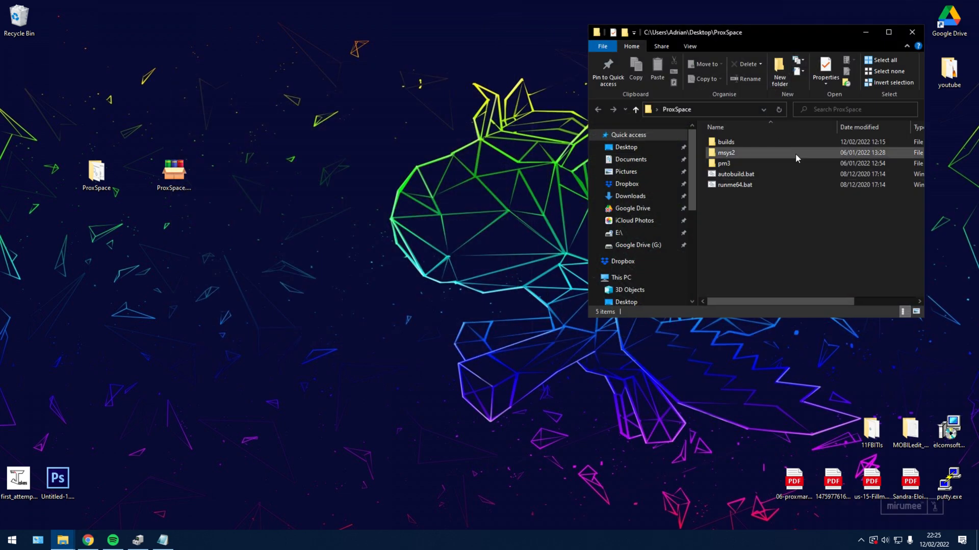
- Delete the builds folder from the ProxSpace folder, keeping msys2, pm3, autobuild.bat and runme64.bat
left_click(724, 142)
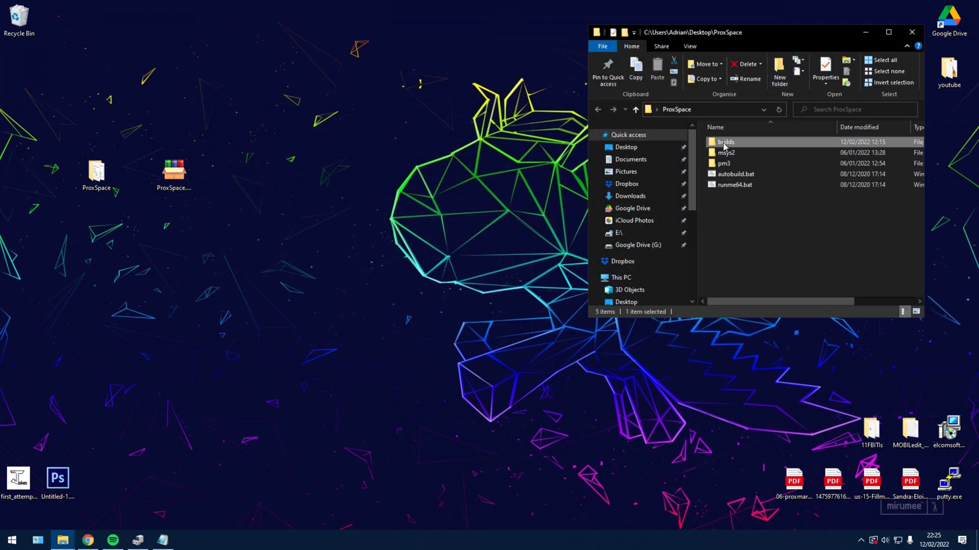
left_click_drag(731, 203, 745, 148)
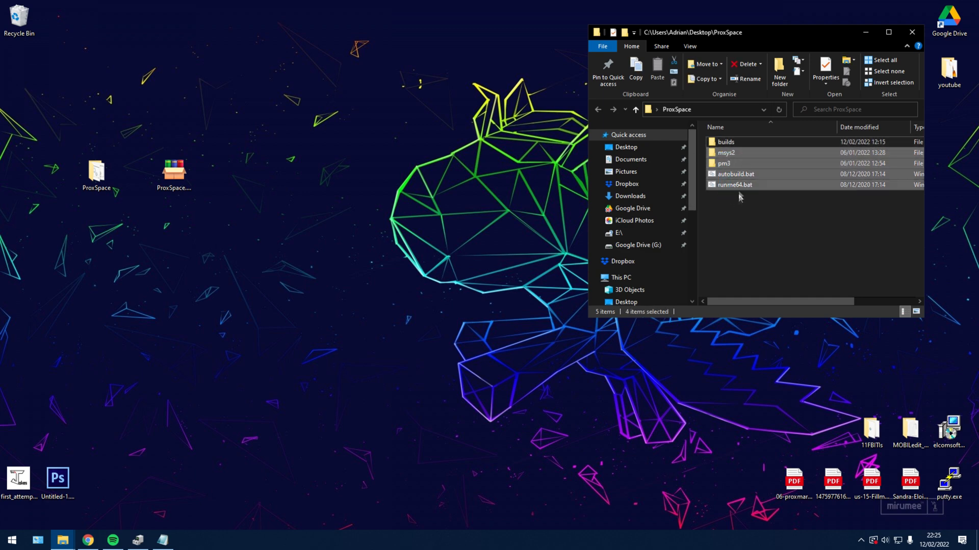
left_click_drag(740, 210, 728, 155)
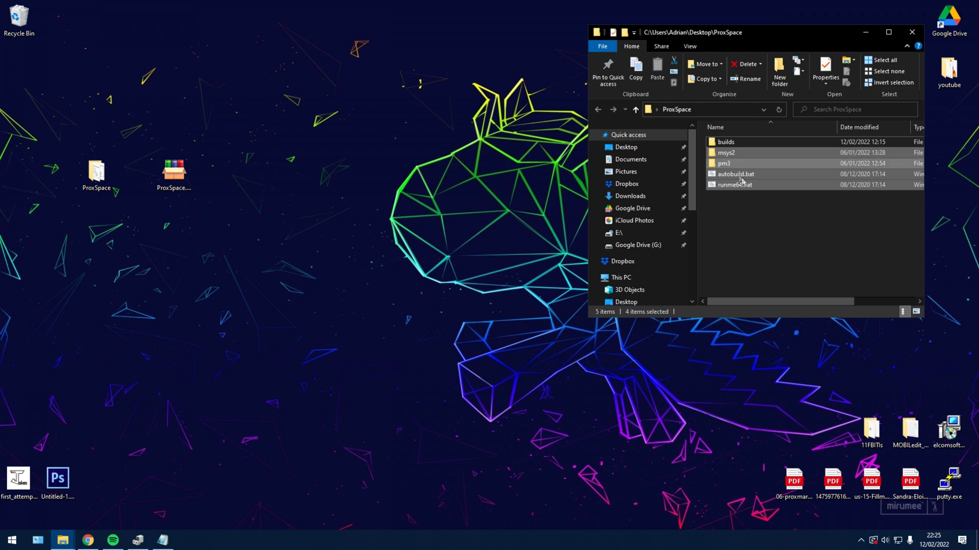
left_click(743, 145)
key("Delete")
key("Return")
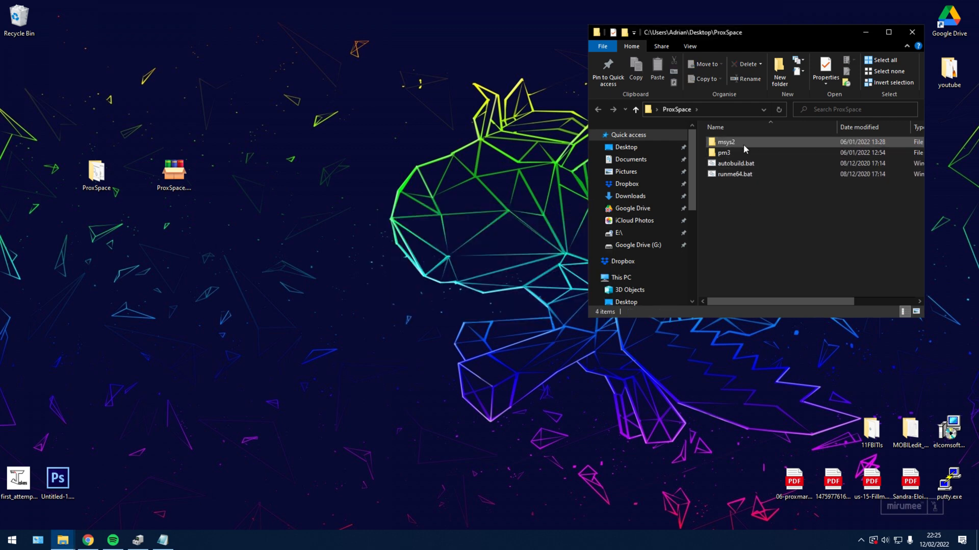
- Check the setup instructions in README.txt and minimize it again
left_click(163, 540)
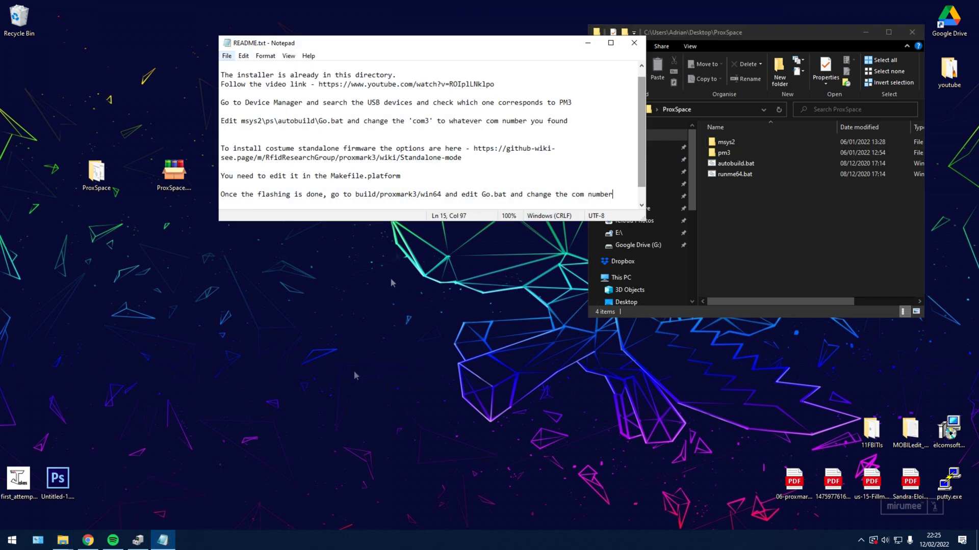
left_click_drag(335, 46, 180, 151)
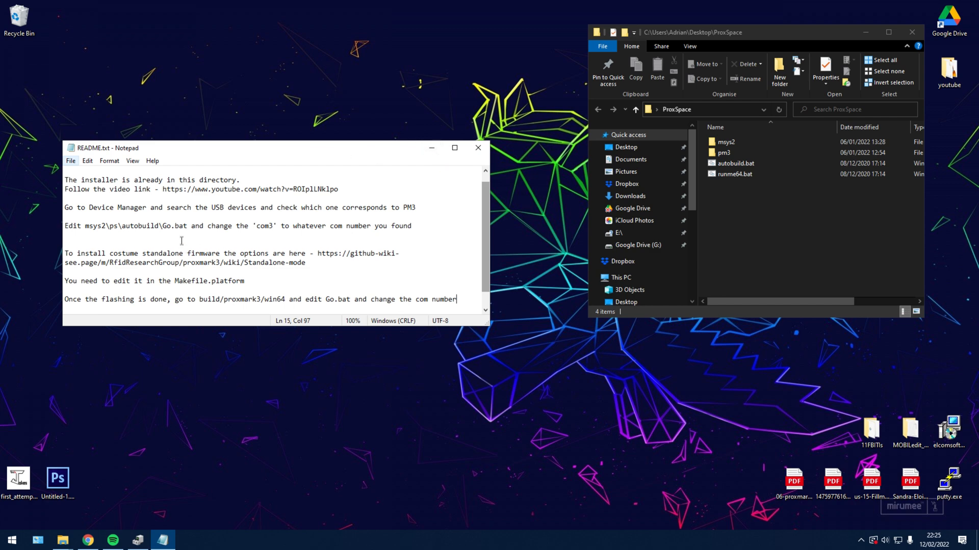
left_click(432, 147)
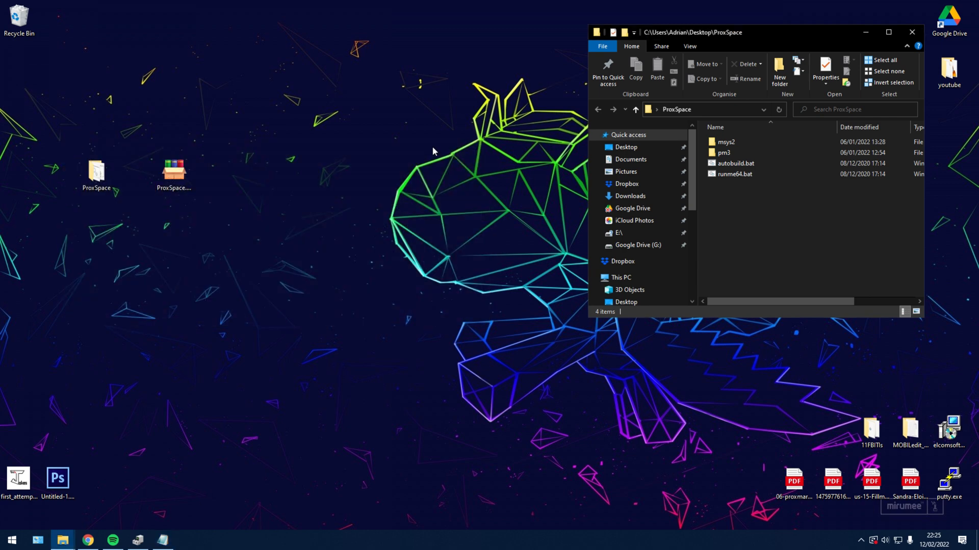
- Look up the Proxmark's COM number among the COM and LPT ports in Device Manager, then minimize Device Manager
key("super")
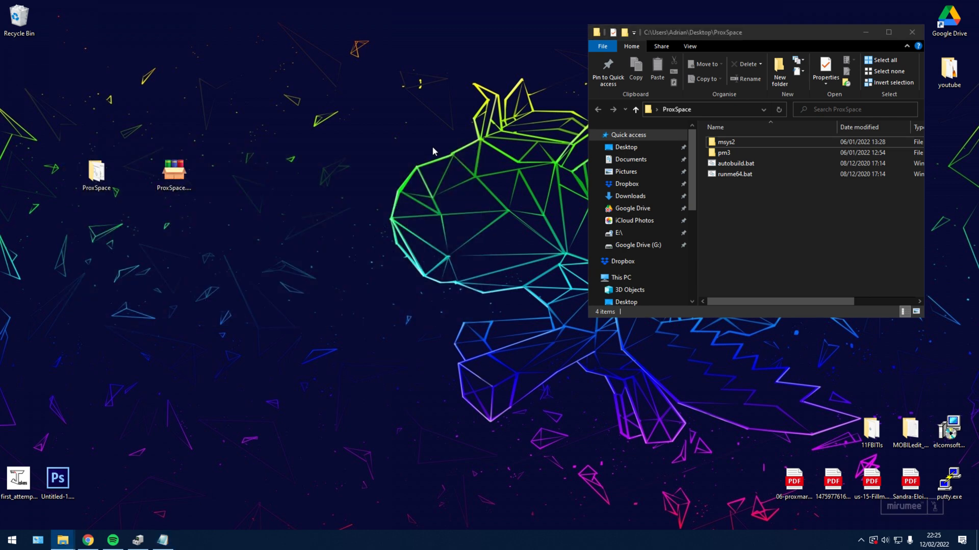
type("device")
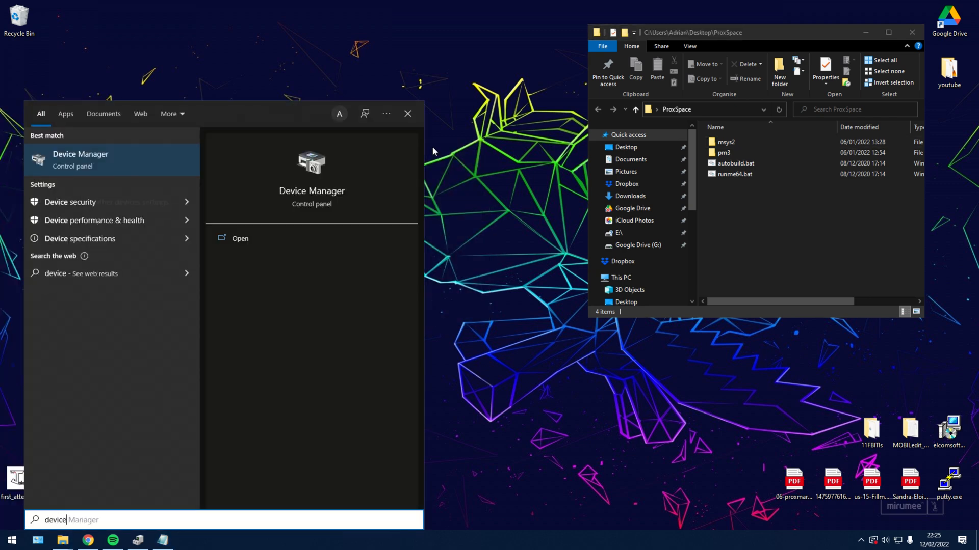
key("Return")
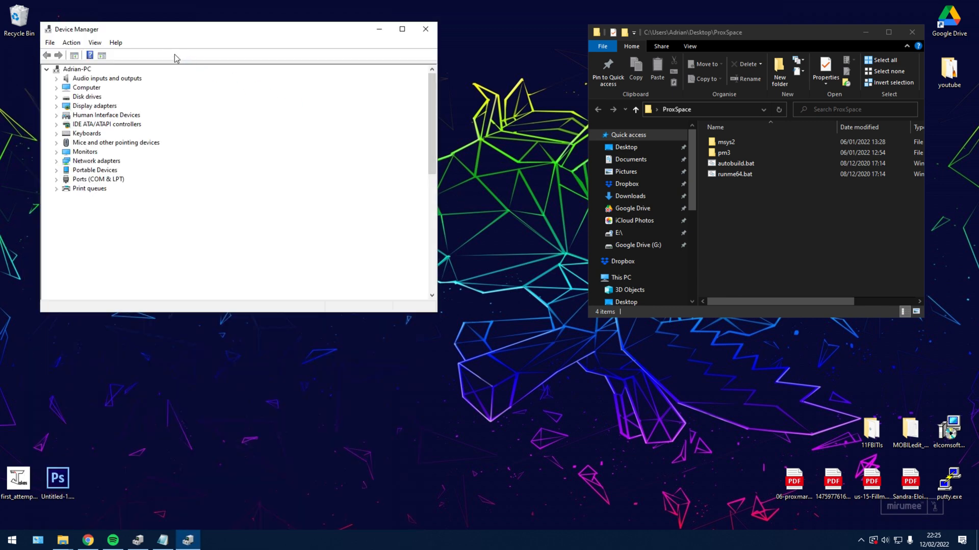
left_click(57, 180)
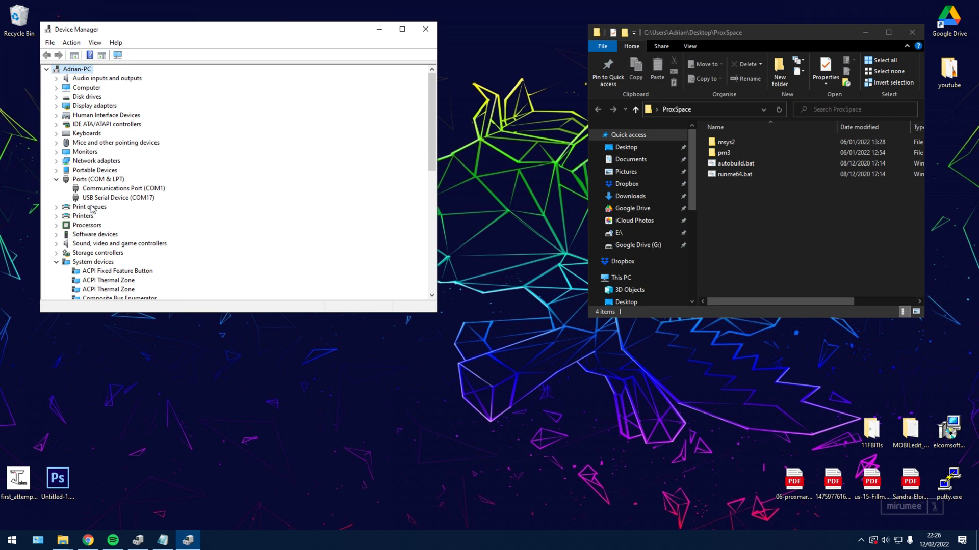
left_click(129, 188)
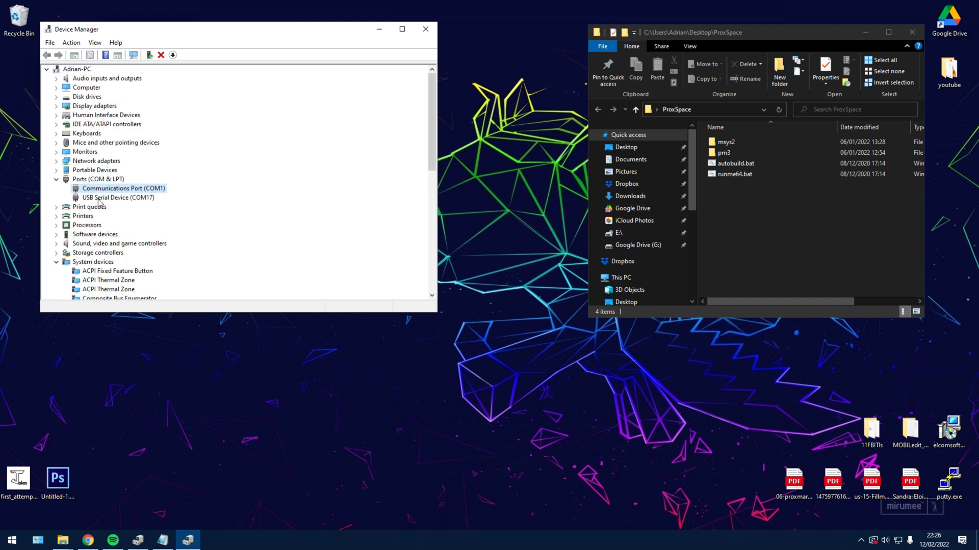
left_click(134, 198)
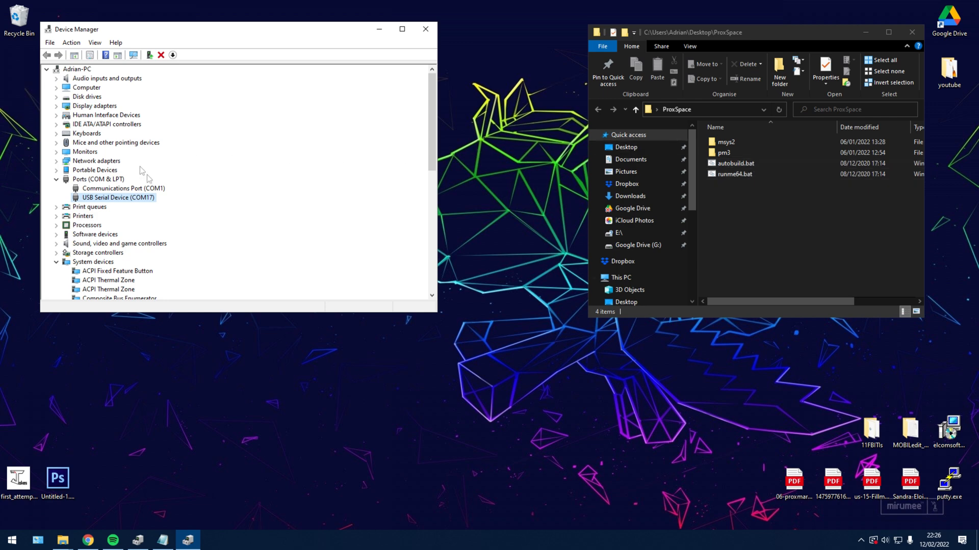
left_click(377, 34)
- Bring back README.txt and open Go.bat from the msys2\ps\autobuild folder for editing
left_click(164, 540)
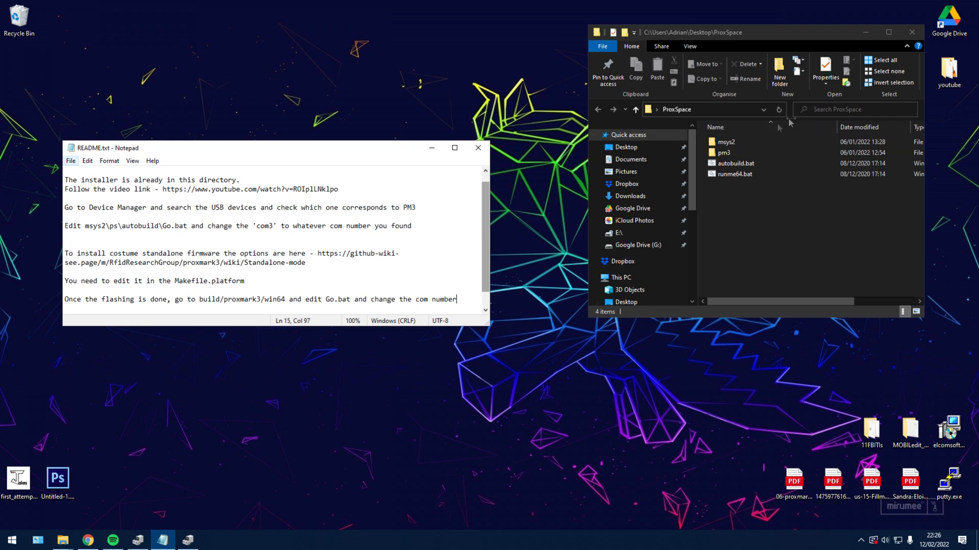
double_click(725, 142)
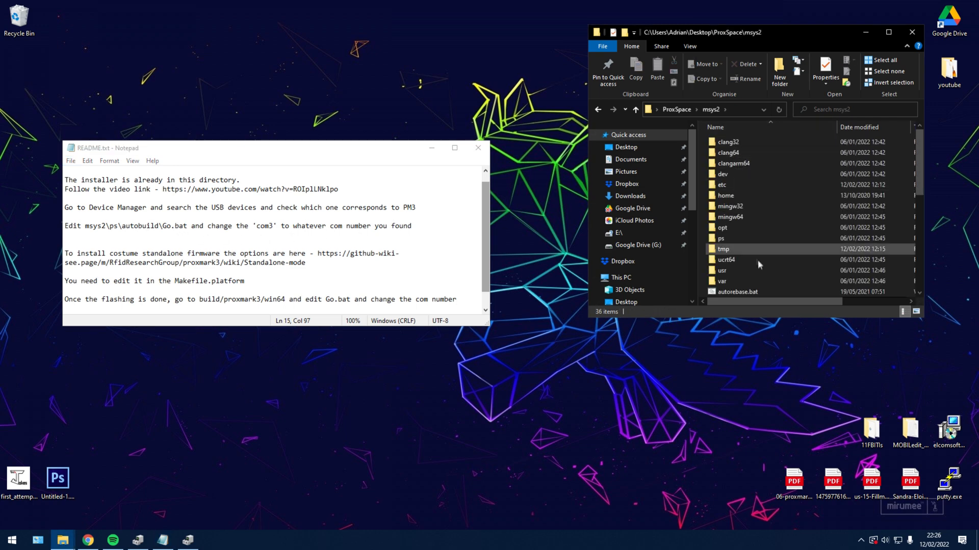
double_click(742, 239)
double_click(730, 142)
left_click(732, 175)
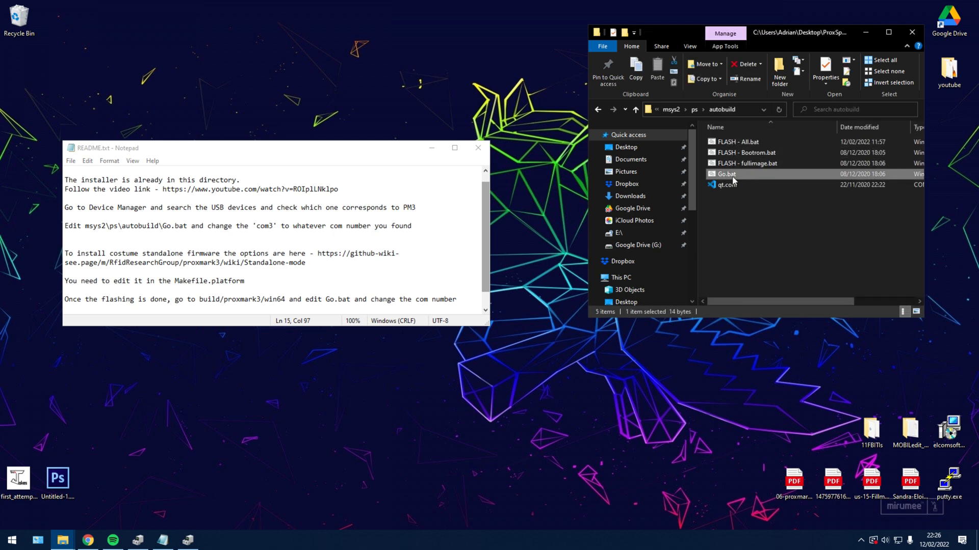
right_click(732, 179)
left_click(754, 197)
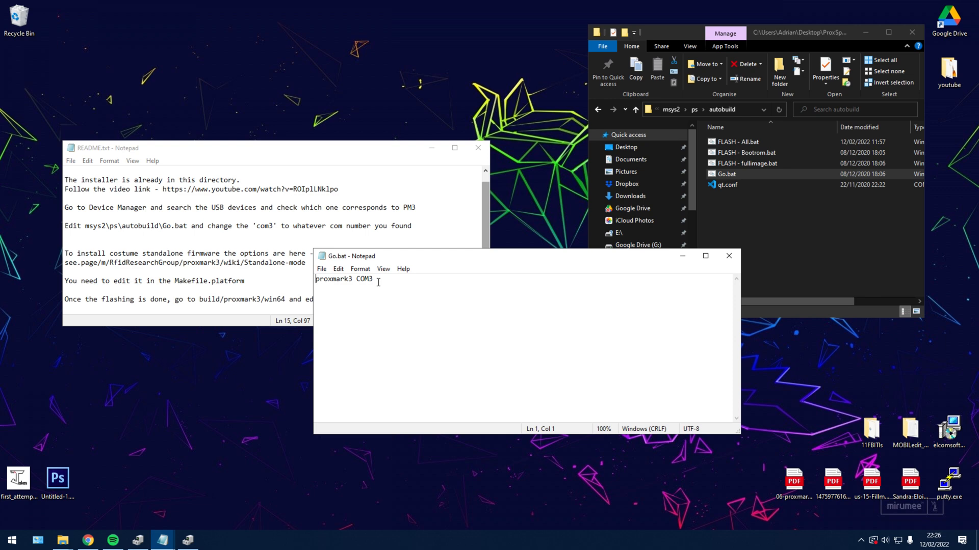
- Set the port in Go.bat to COM17, then save and close the file
left_click(256, 244)
scroll(254, 243, "up", 1)
left_click(597, 293)
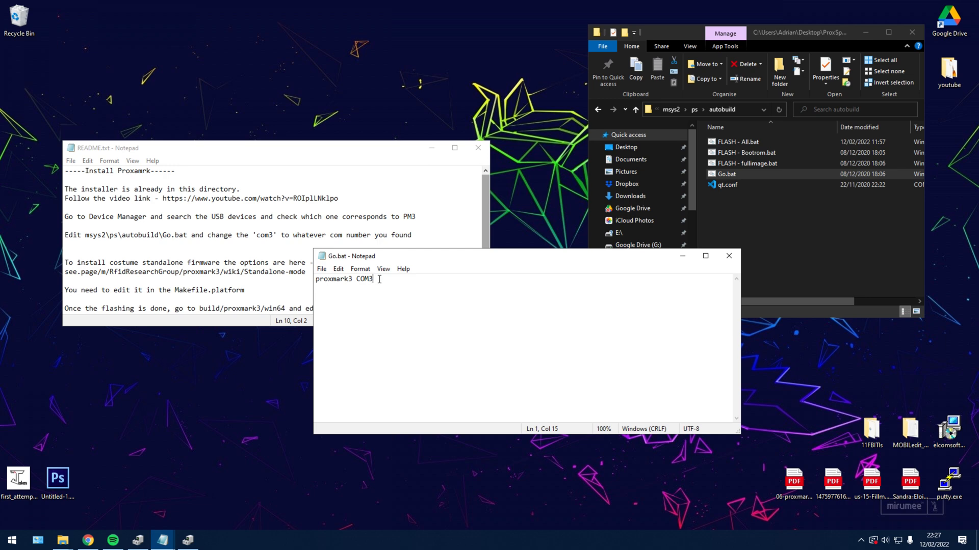
key("BackSpace")
type("17")
key("ctrl+s")
left_click(729, 256)
- Open FLASH - All.bat for editing and find the flasher.exe and proxmark3.exe commands that contain the COM port
right_click(739, 145)
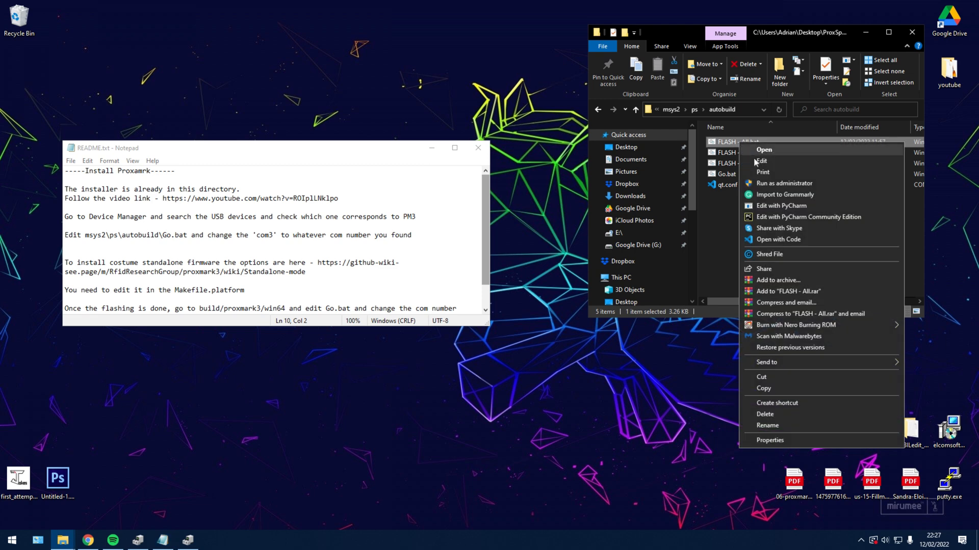
left_click(759, 162)
scroll(583, 319, "down", 5)
scroll(583, 319, "down", 1)
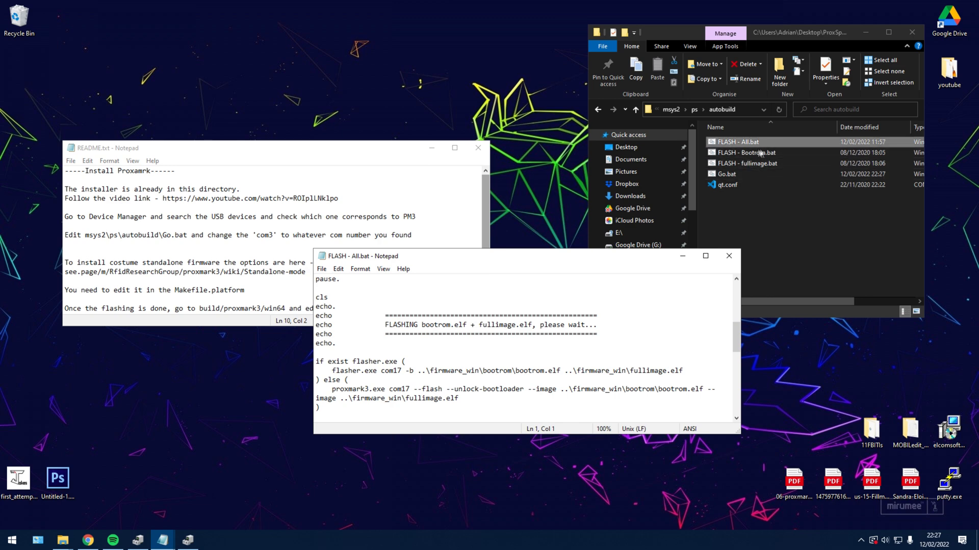
left_click(177, 238)
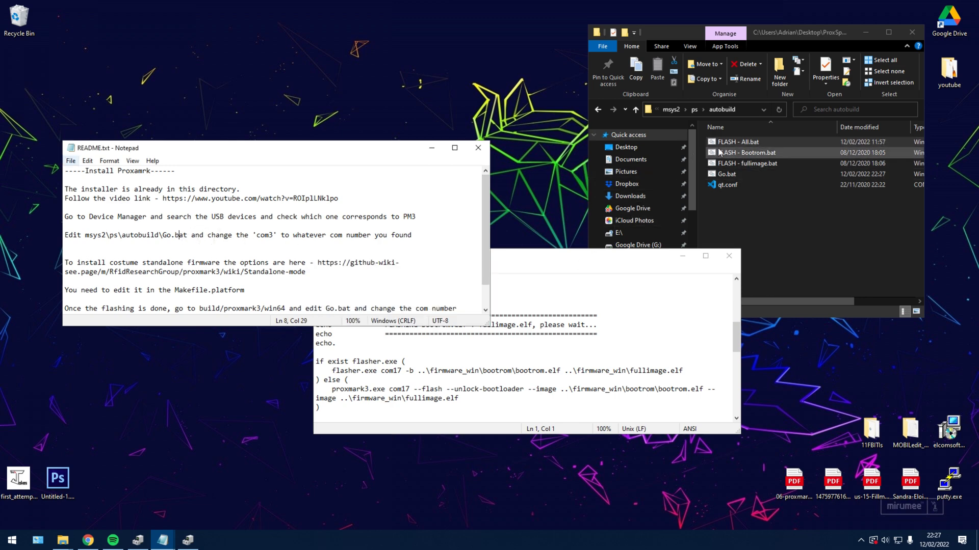
left_click(569, 296)
scroll(357, 310, "down", 2)
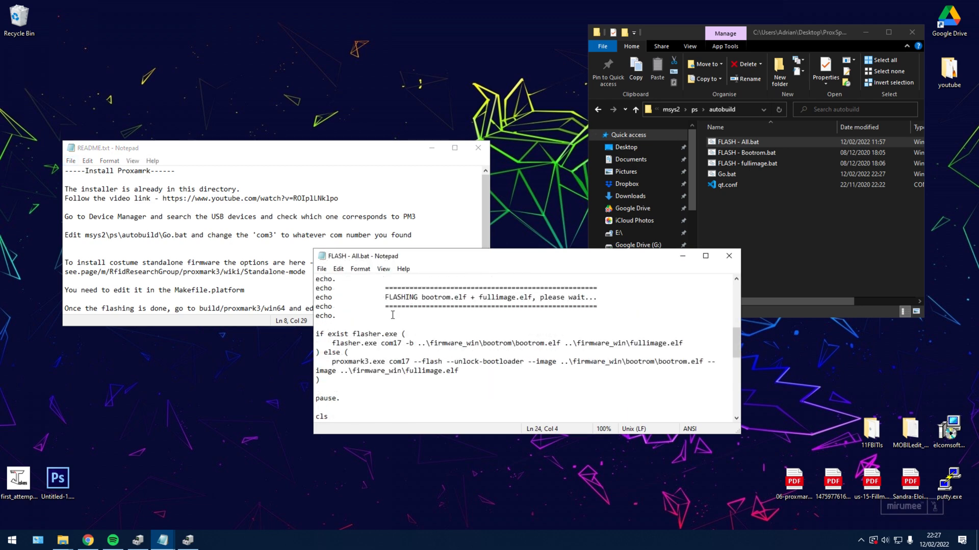
left_click_drag(332, 317, 344, 317)
left_click(340, 351)
left_click_drag(340, 352, 317, 314)
left_click(368, 327)
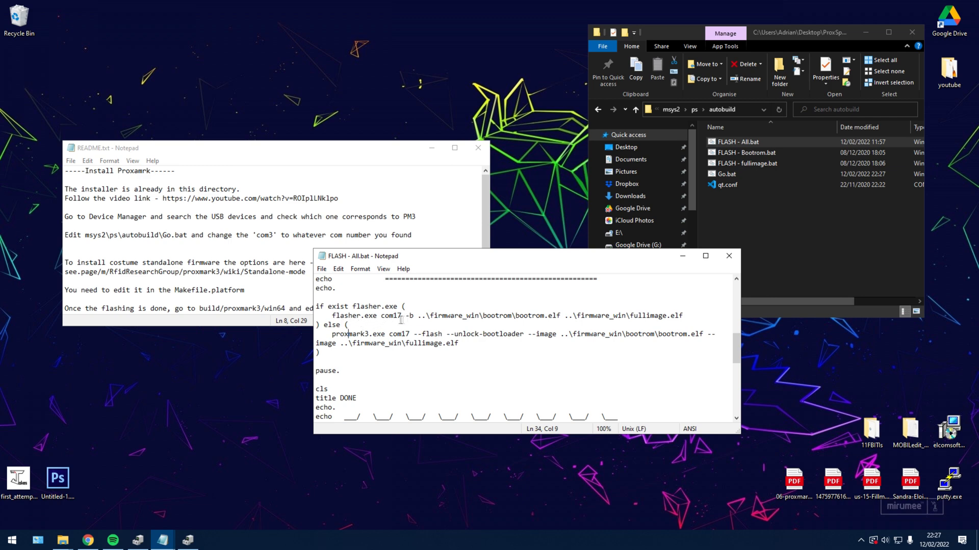
- Enter com17 as the port in the flasher.exe command, check the proxmark3.exe command's port, then save and close FLASH - All.bat
left_click(400, 315)
key("BackSpace")
key("BackSpace")
type("3")
key("BackSpace")
type("17")
double_click(398, 336)
left_click(431, 362)
key("ctrl+s")
left_click(728, 256)
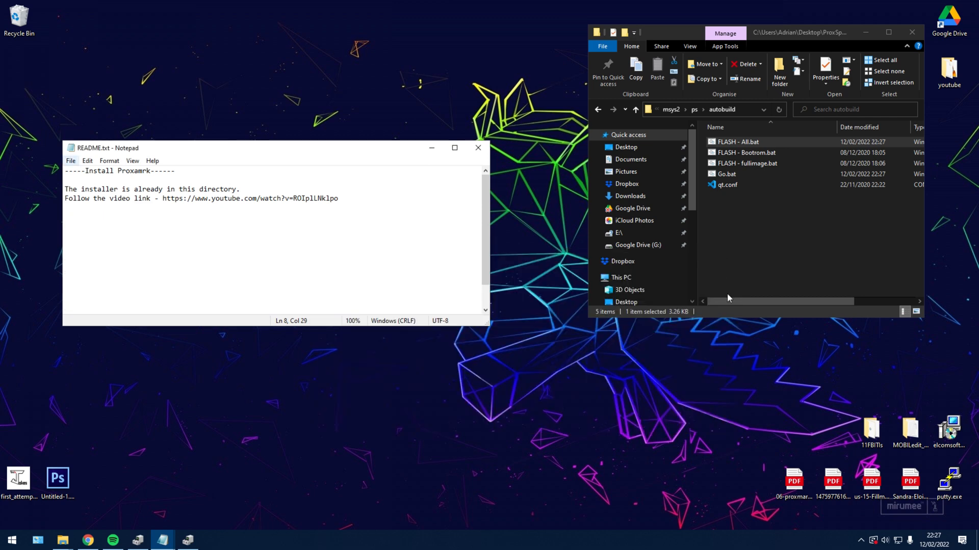
- Return to the main ProxSpace folder and run autobuild.bat
left_click(604, 112)
left_click(604, 112)
left_click(604, 112)
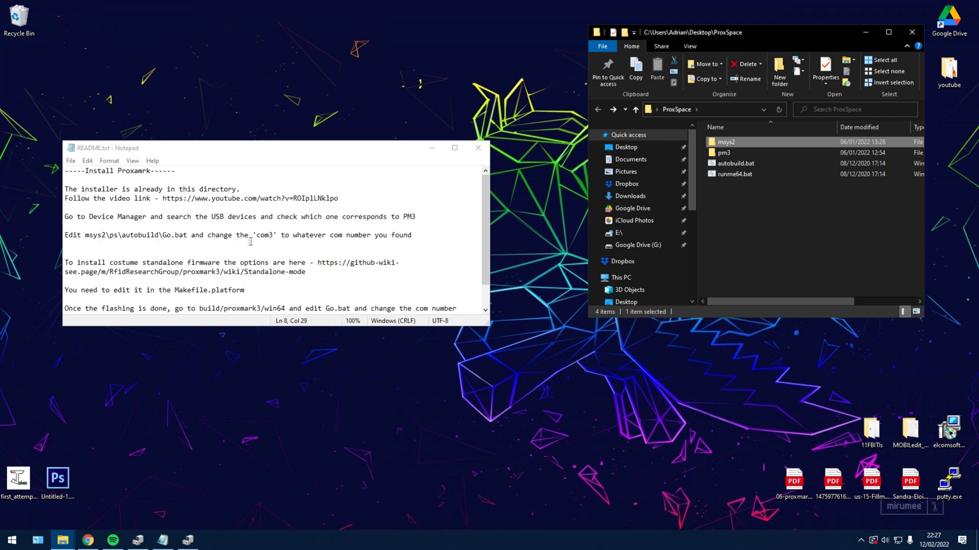
double_click(747, 164)
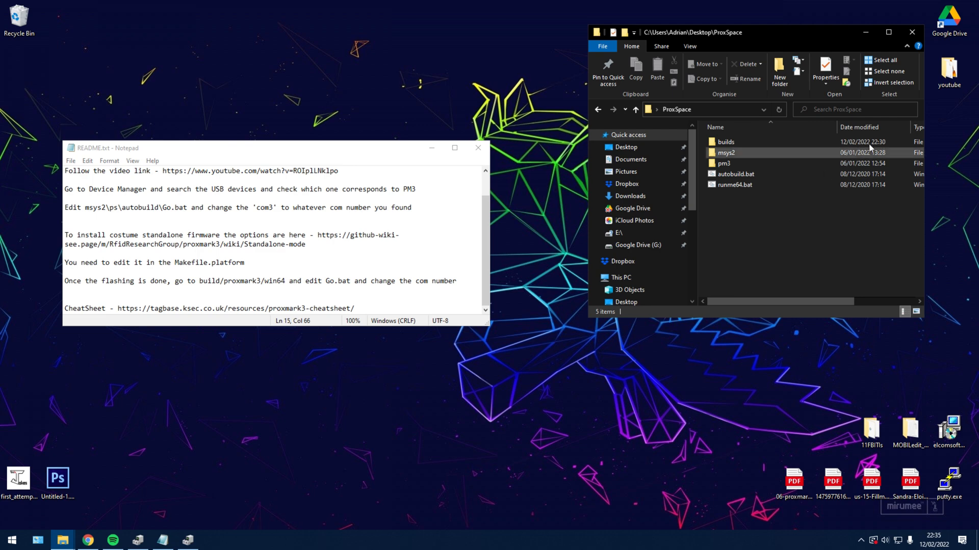
- Open the win64 folder inside builds\proxmark3-64 and locate Go.bat
left_click(784, 143)
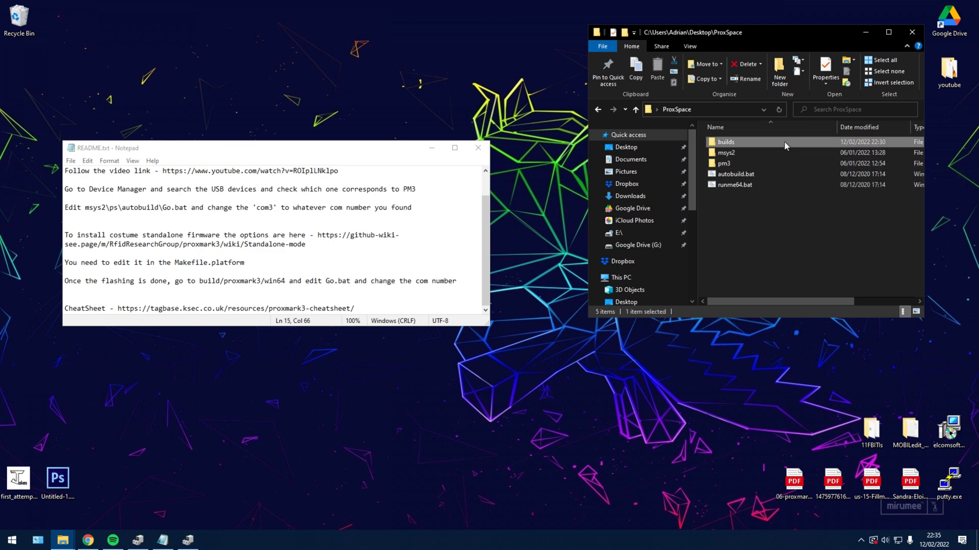
double_click(784, 142)
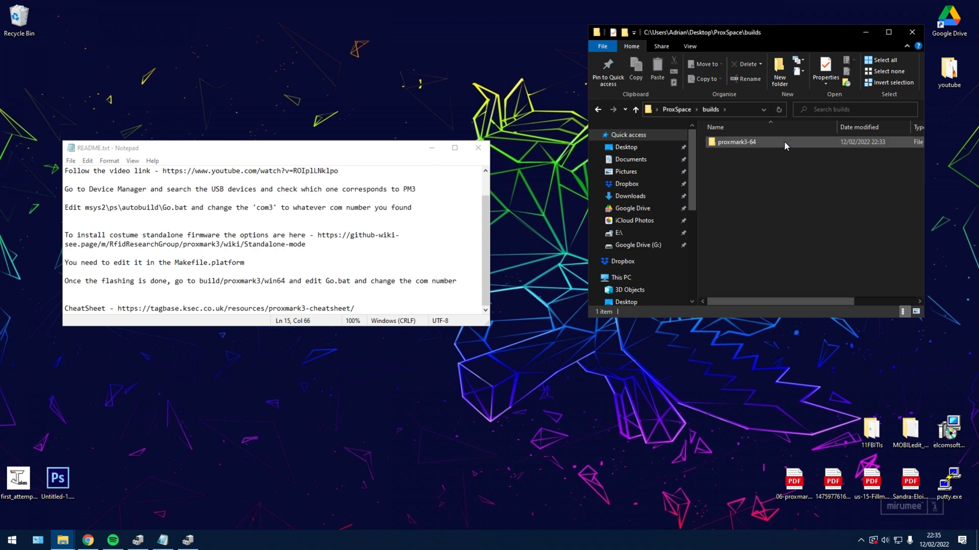
double_click(776, 140)
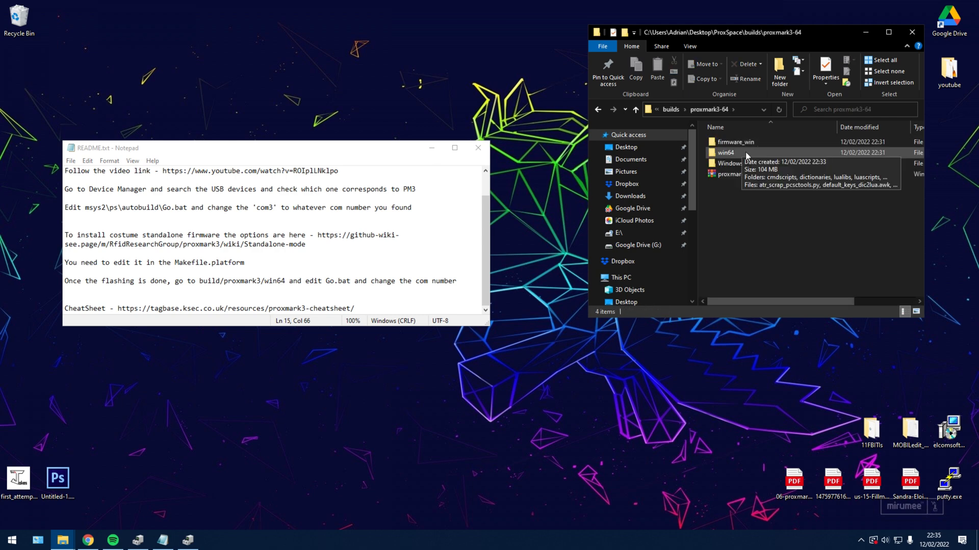
double_click(745, 153)
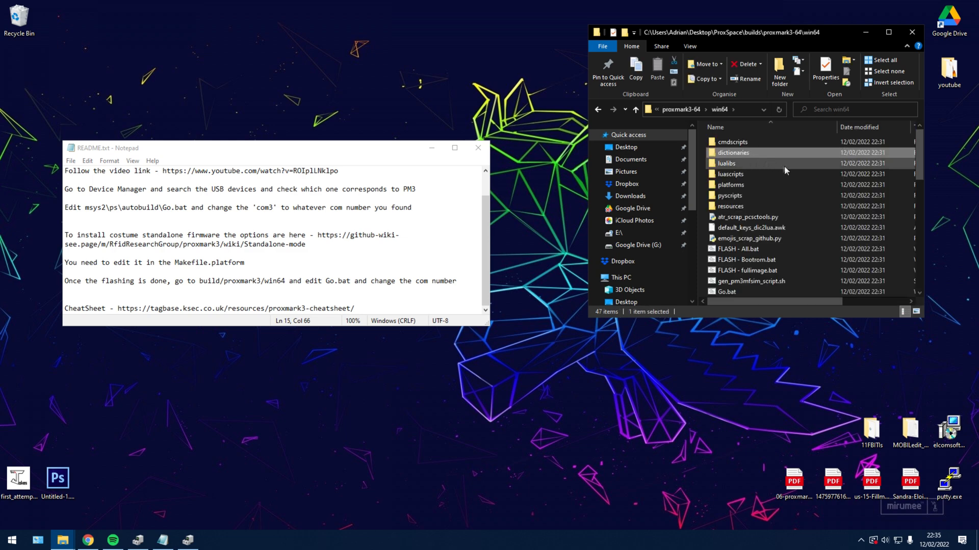
scroll(765, 173, "down", 4)
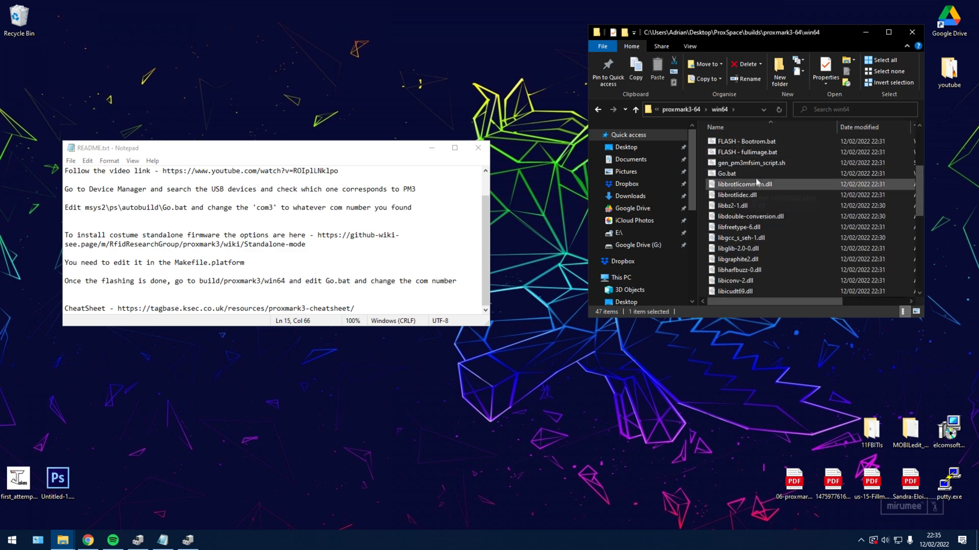
- Check the COM port set in the built Go.bat in Notepad and close the file
right_click(756, 175)
left_click(779, 193)
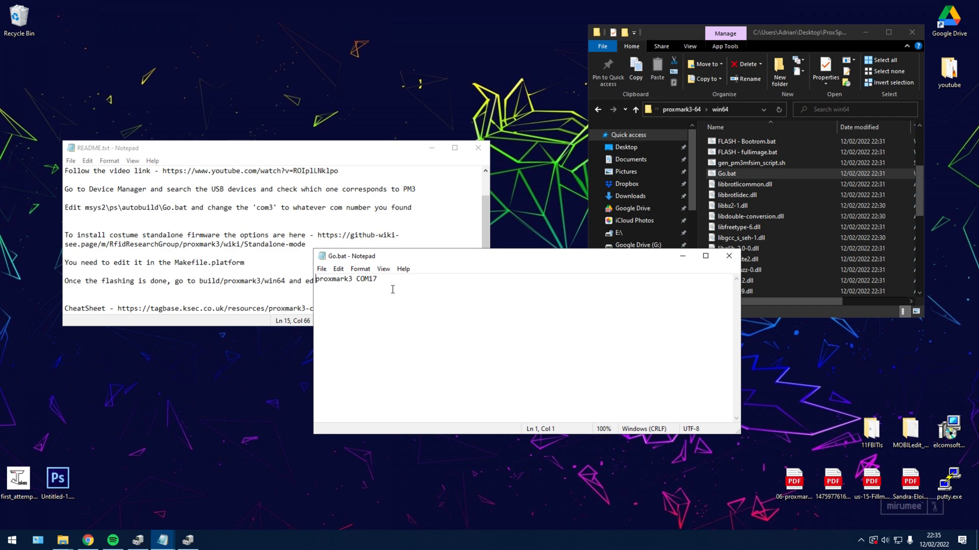
left_click(729, 257)
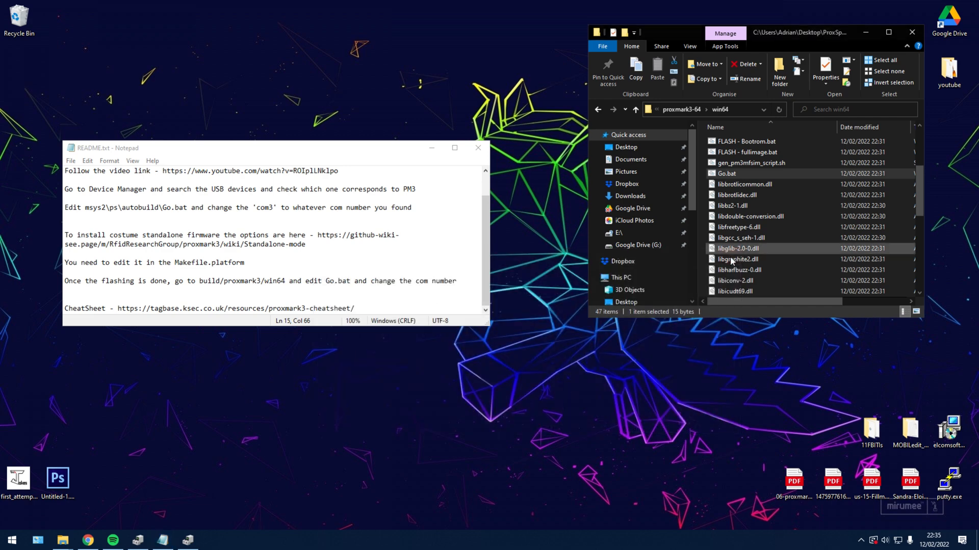
- Run Go.bat to start the Proxmark3 client and review its firmware and hardware information
double_click(745, 176)
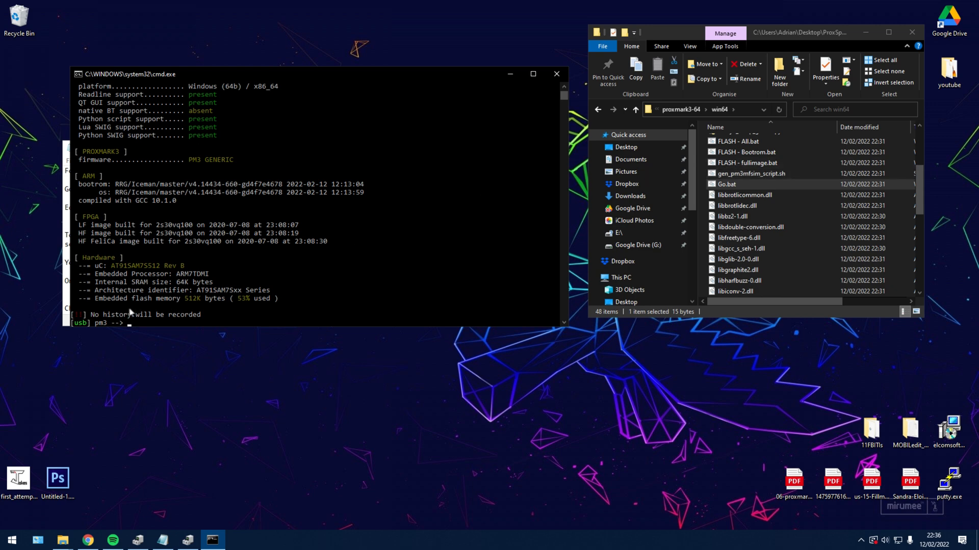
scroll(167, 190, "up", 5)
scroll(167, 204, "down", 11)
scroll(91, 265, "up", 3)
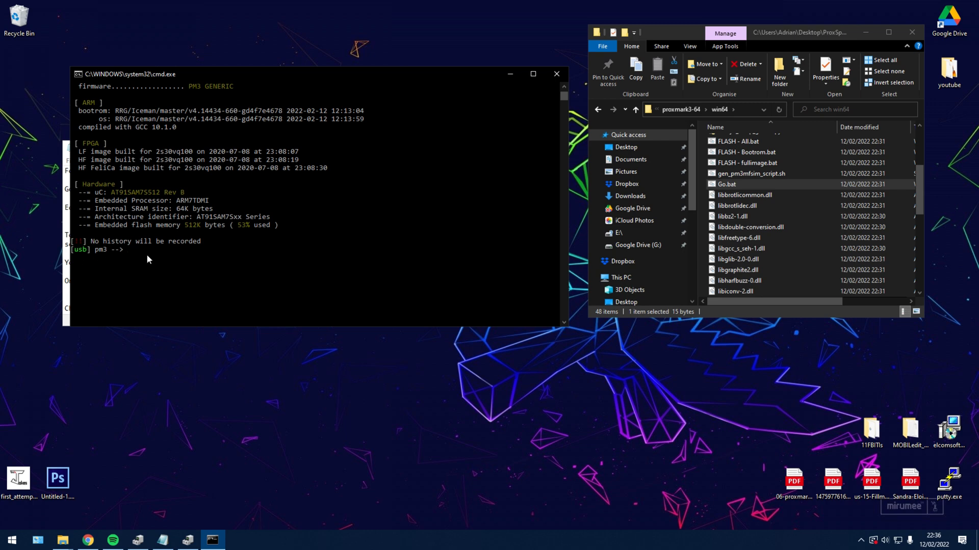
- Run the tune and hf search commands at the pm3 prompt, then close the console
key("BackSpace")
key("BackSpace")
type("tune")
key("Return")
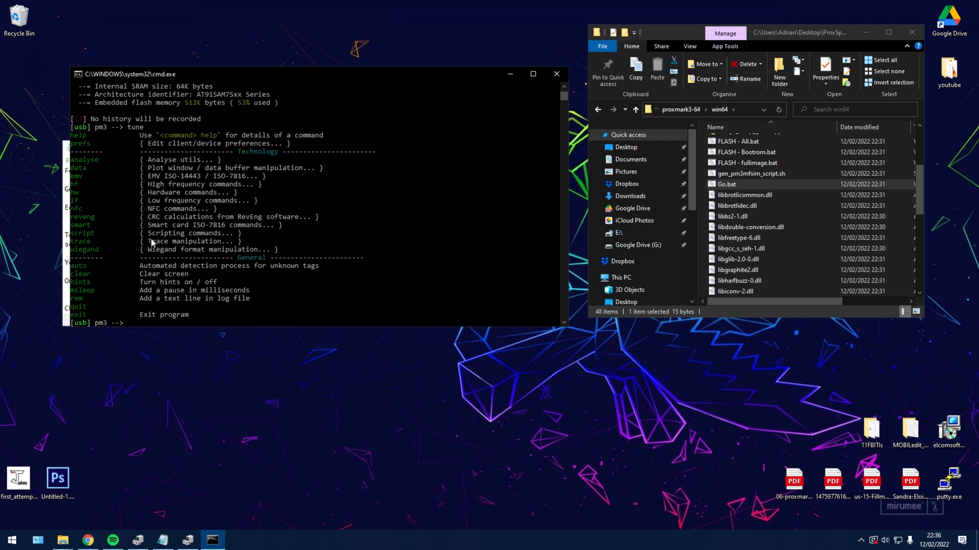
type("hf search")
key("Return")
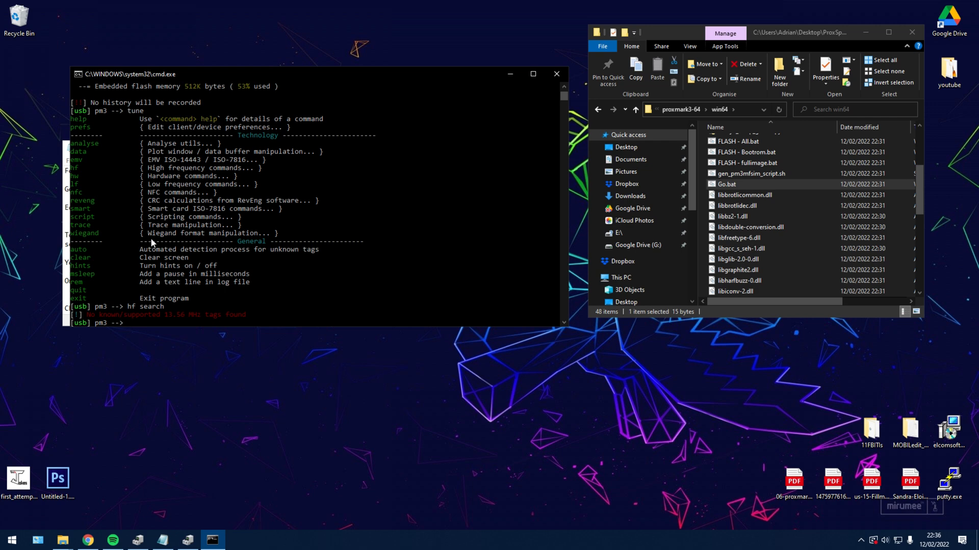
left_click(557, 74)
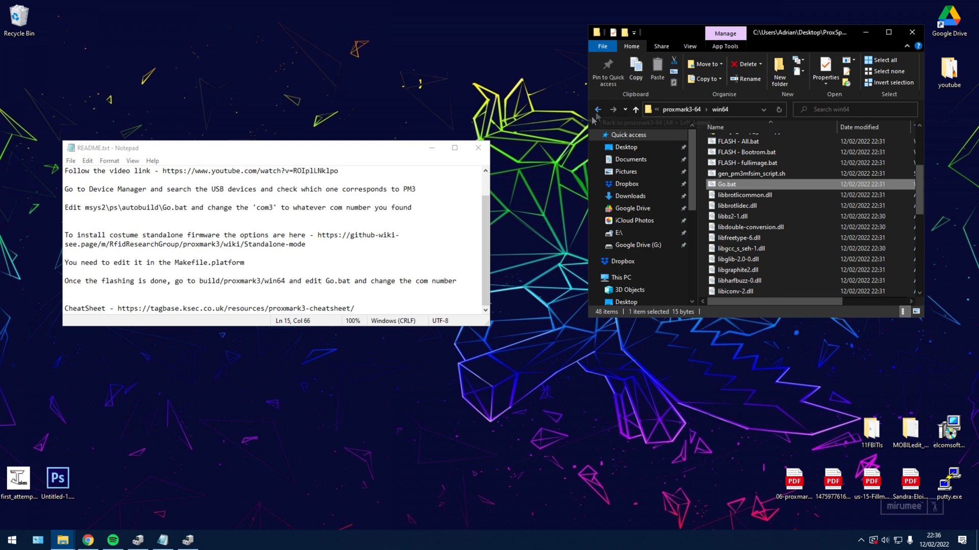
- Copy the Standalone-mode wiki link from README.txt and open it in a new Chrome tab
left_click(395, 250)
left_click_drag(324, 246, 317, 235)
key("ctrl+c")
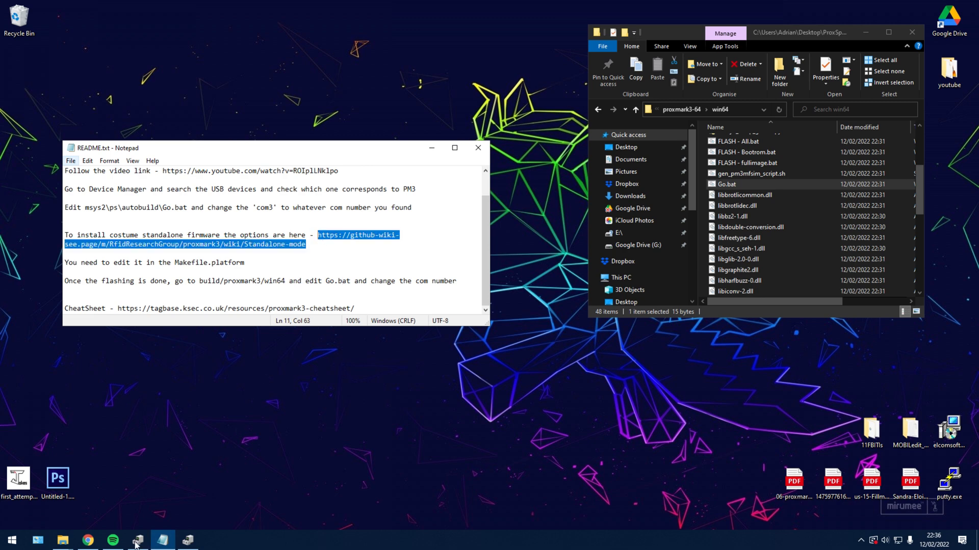
left_click(88, 540)
left_click(851, 11)
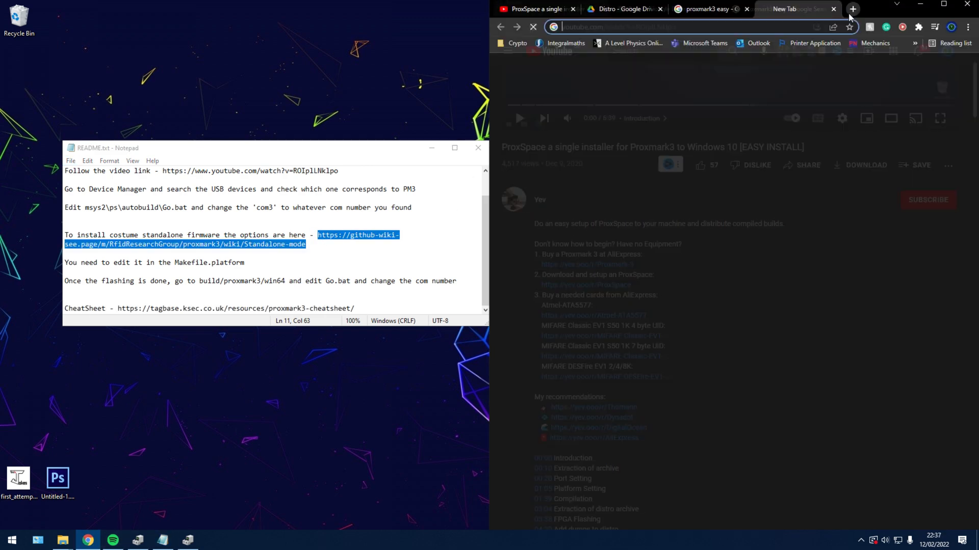
key("ctrl+v")
key("Return")
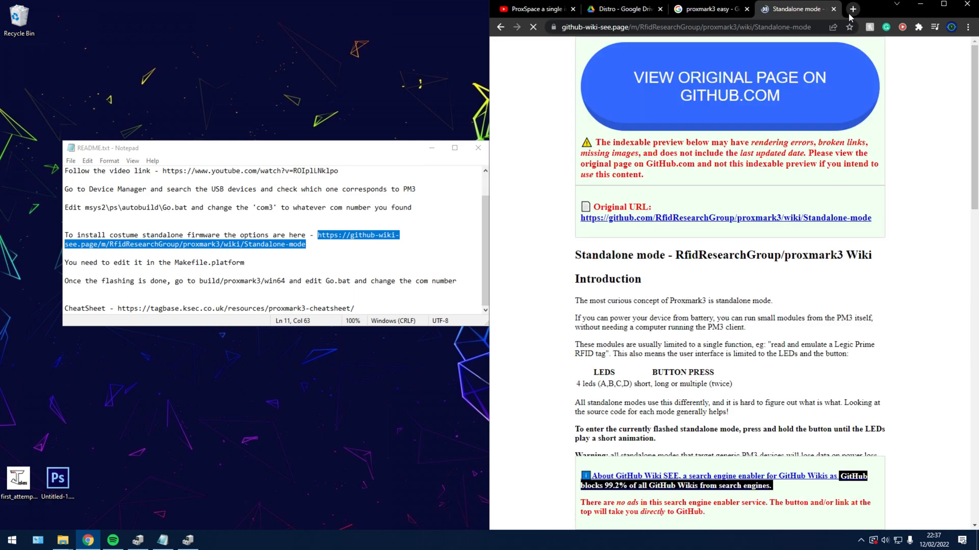
- Examine the table of built-in standalone modes, including their descriptions and device targets, then minimize the browser
scroll(754, 234, "down", 5)
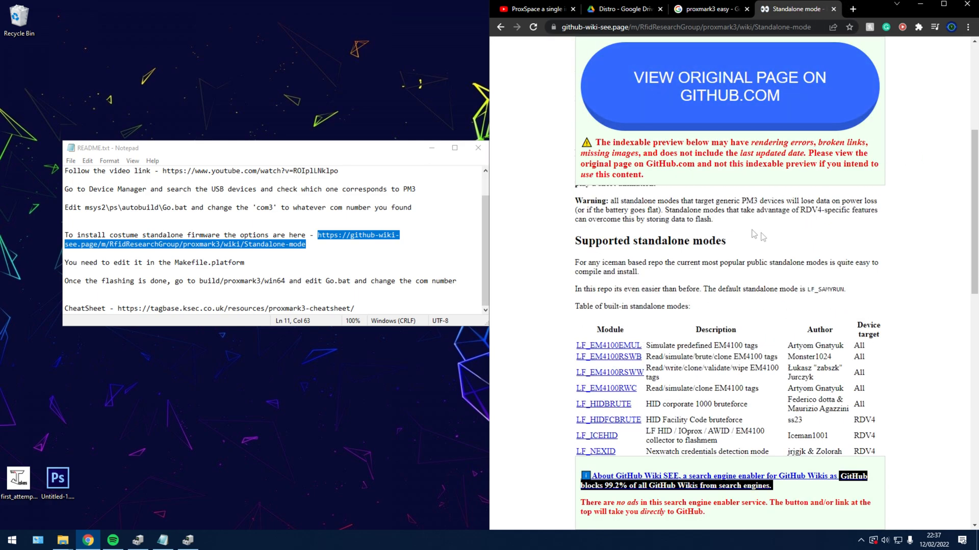
scroll(754, 234, "down", 1)
scroll(765, 285, "down", 1)
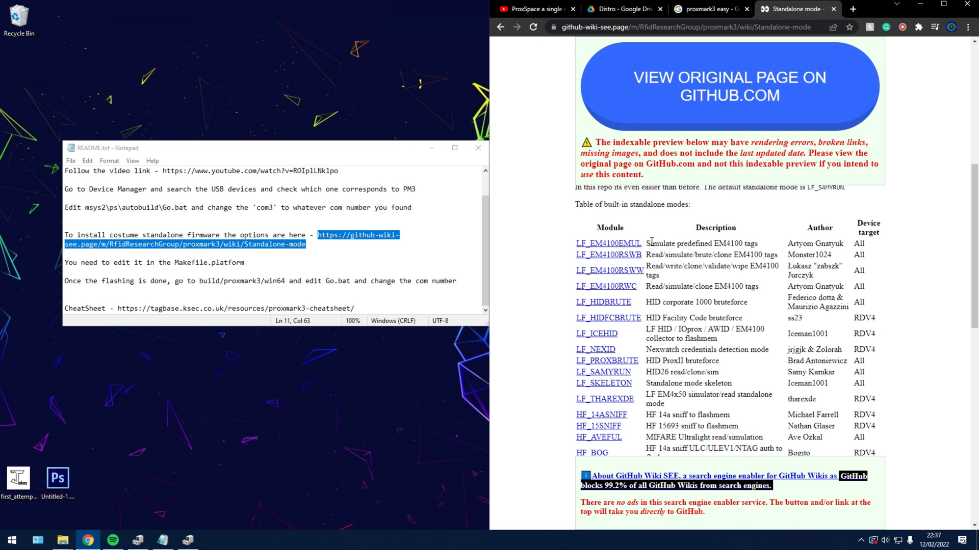
left_click_drag(651, 244, 760, 246)
left_click_drag(568, 244, 815, 246)
left_click(816, 247)
scroll(841, 270, "up", 1)
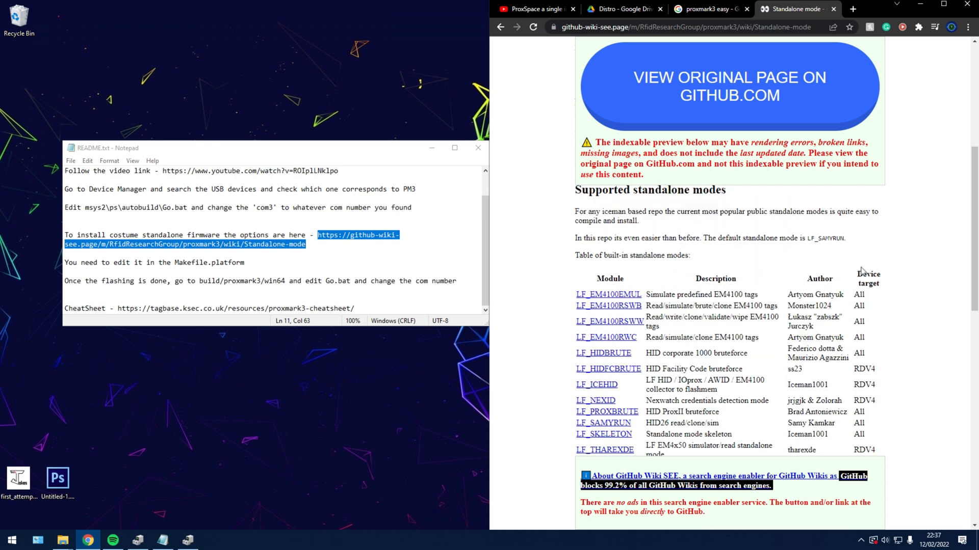
scroll(864, 289, "down", 1)
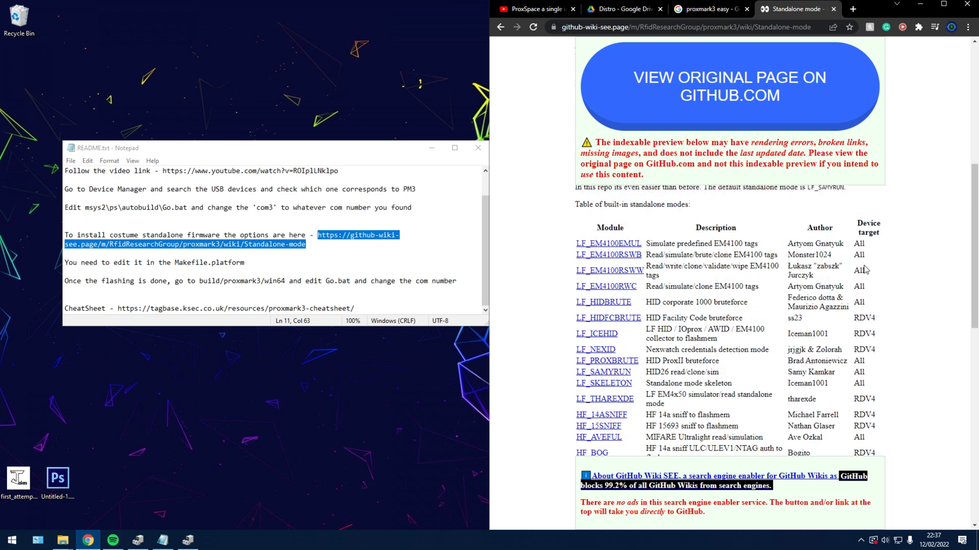
scroll(863, 268, "down", 1)
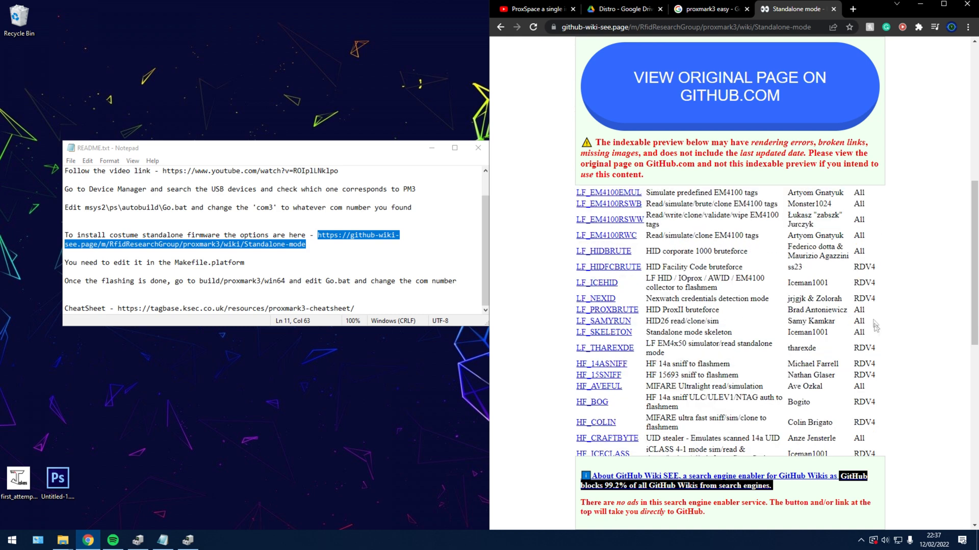
left_click_drag(850, 274, 898, 274)
scroll(892, 305, "down", 1)
scroll(894, 306, "down", 1)
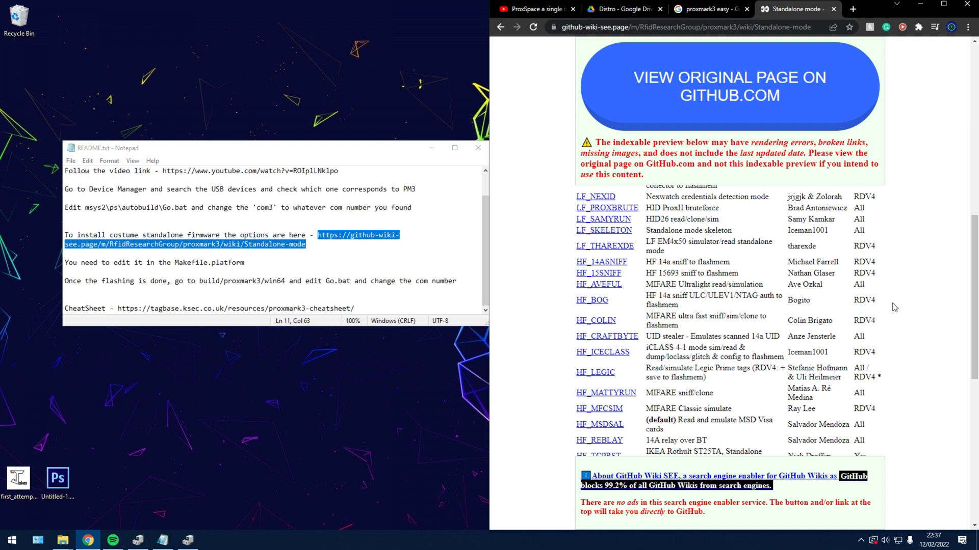
left_click(920, 8)
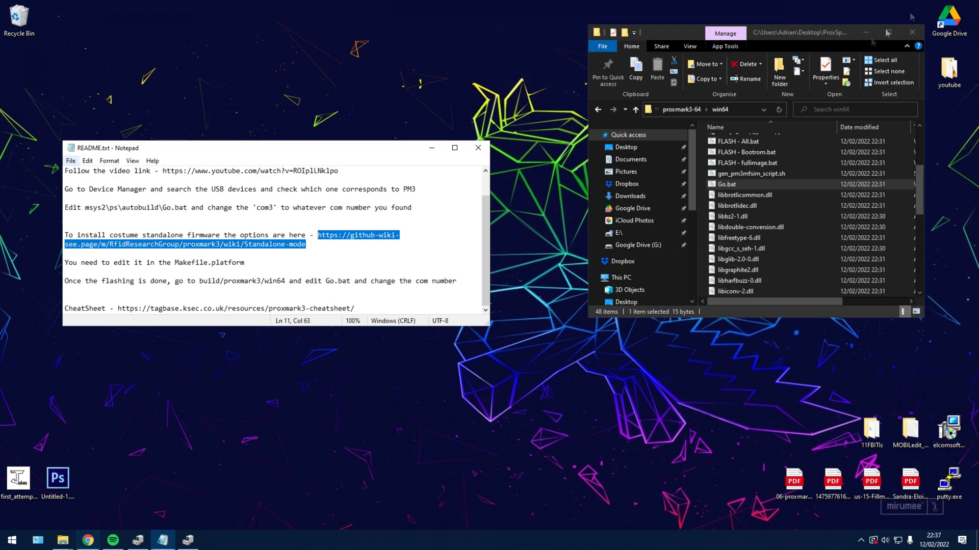
- Return to the main ProxSpace folder, open its pm3\proxmark3 subfolder and locate Makefile.platform
left_click(599, 110)
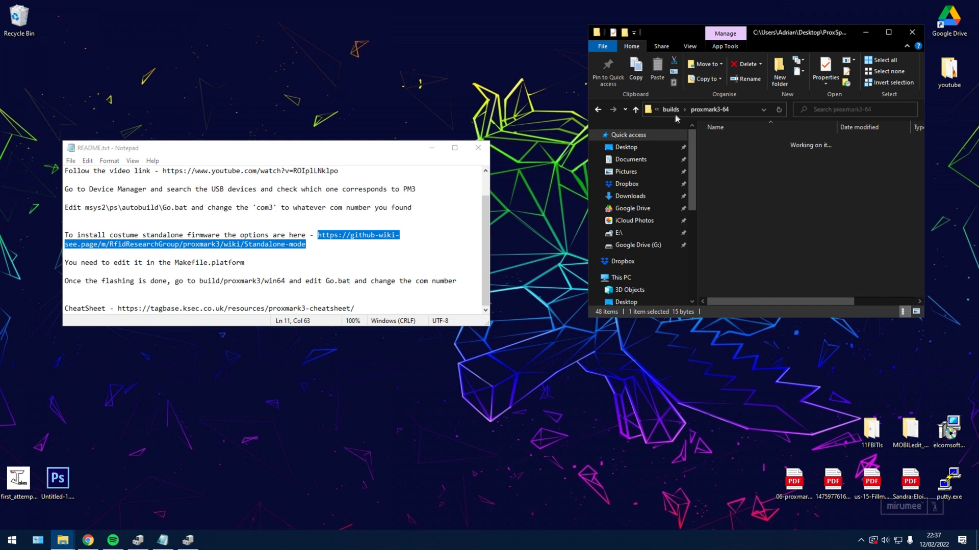
left_click(677, 111)
left_click(677, 110)
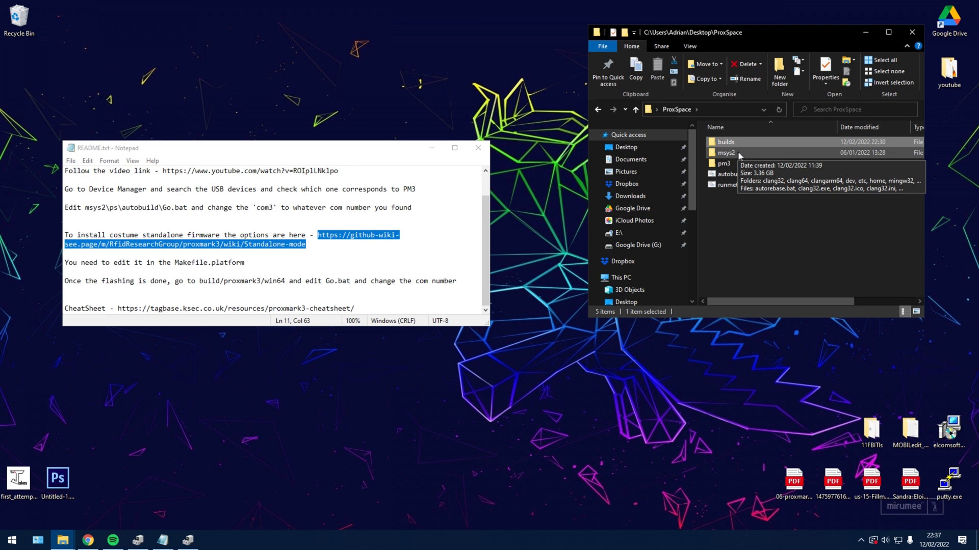
double_click(741, 166)
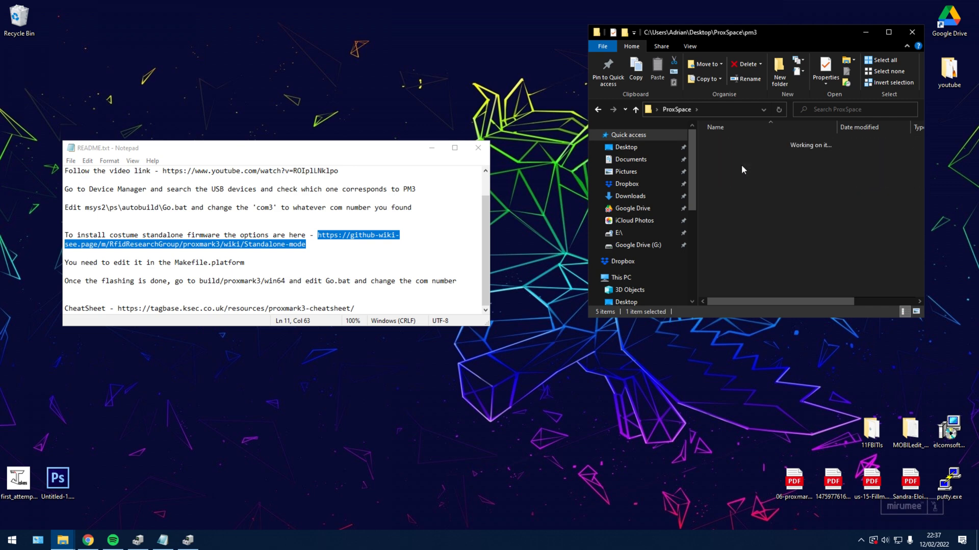
double_click(741, 154)
scroll(761, 182, "down", 1)
scroll(762, 183, "down", 6)
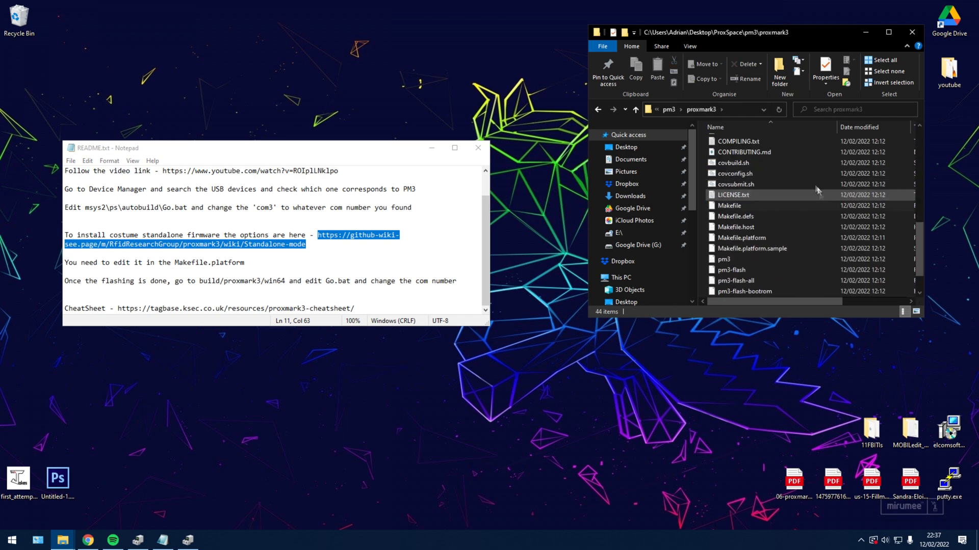
- Open Makefile.platform in Notepad, keeping it as the app for .platform files, and reposition the new window
right_click(785, 244)
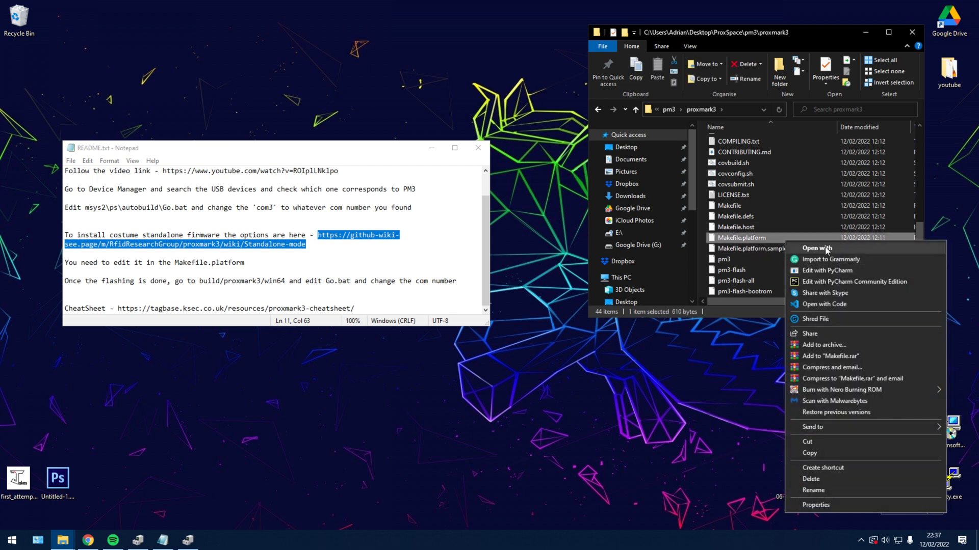
left_click(825, 248)
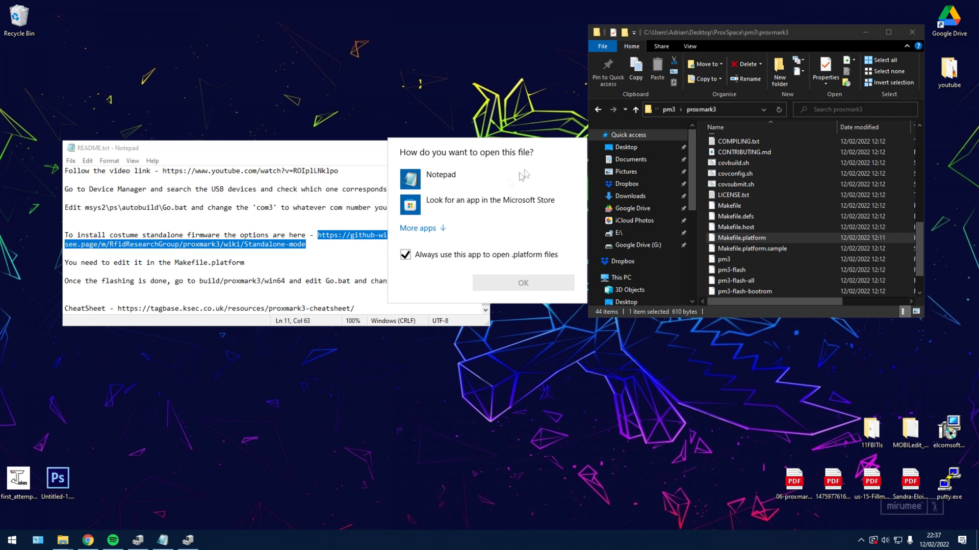
left_click(459, 178)
left_click(534, 281)
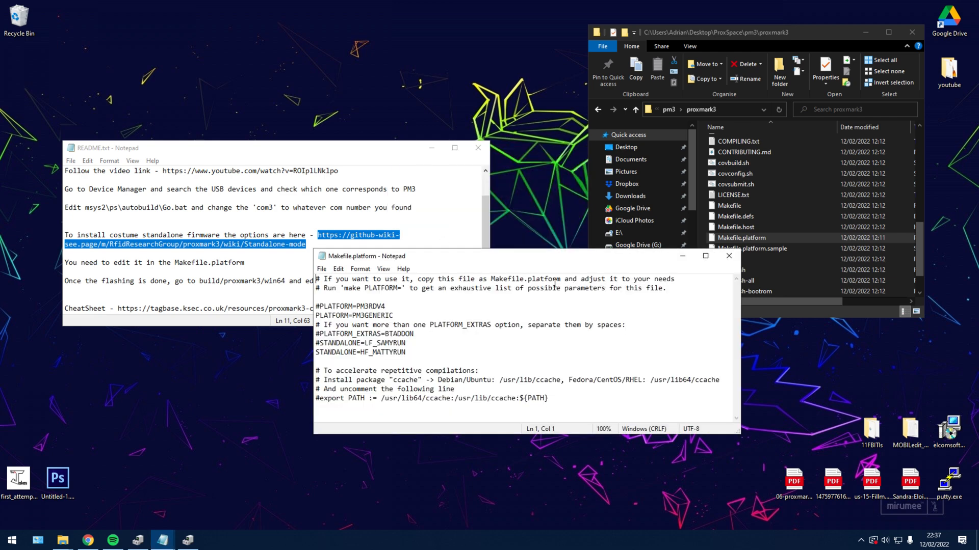
left_click_drag(494, 257, 632, 186)
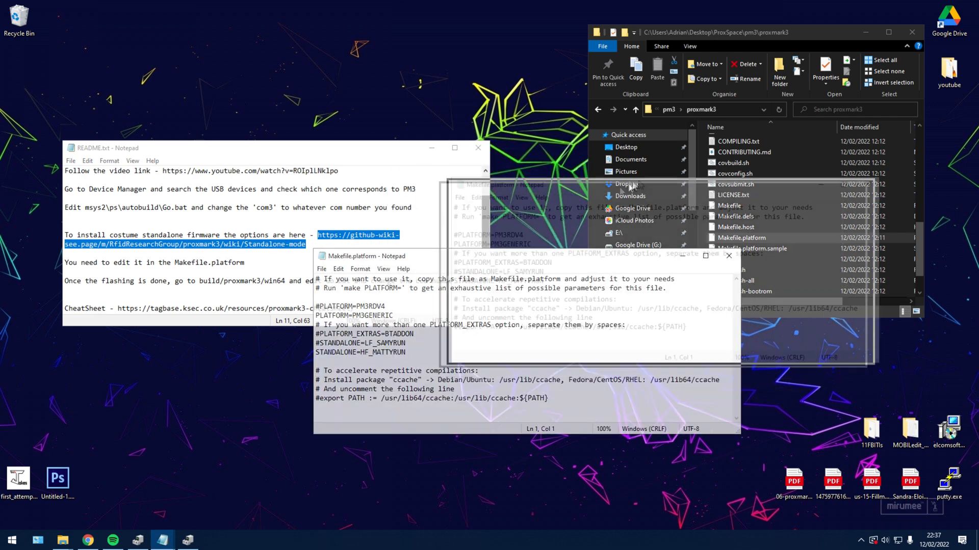
- Examine the PLATFORM and STANDALONE settings in Makefile.platform, including the commented-out PM3RDV4 and LF_SAMYRUN lines
mouse_move(540, 245)
left_mouse_down()
mouse_move(450, 245)
mouse_move(538, 244)
left_mouse_up()
left_click(512, 248)
left_click(536, 243)
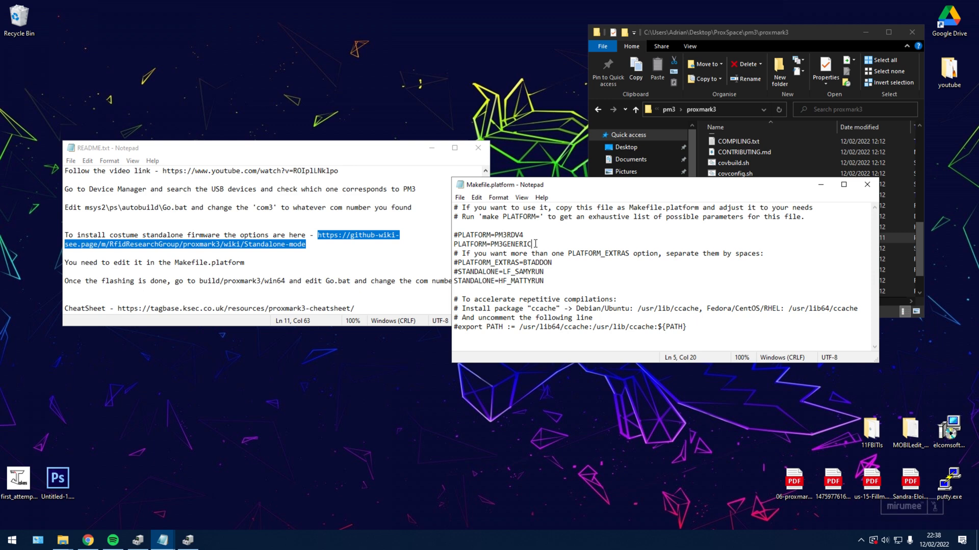
left_click_drag(527, 243, 463, 235)
left_click(463, 235)
left_click(483, 262)
left_click_drag(457, 272, 496, 272)
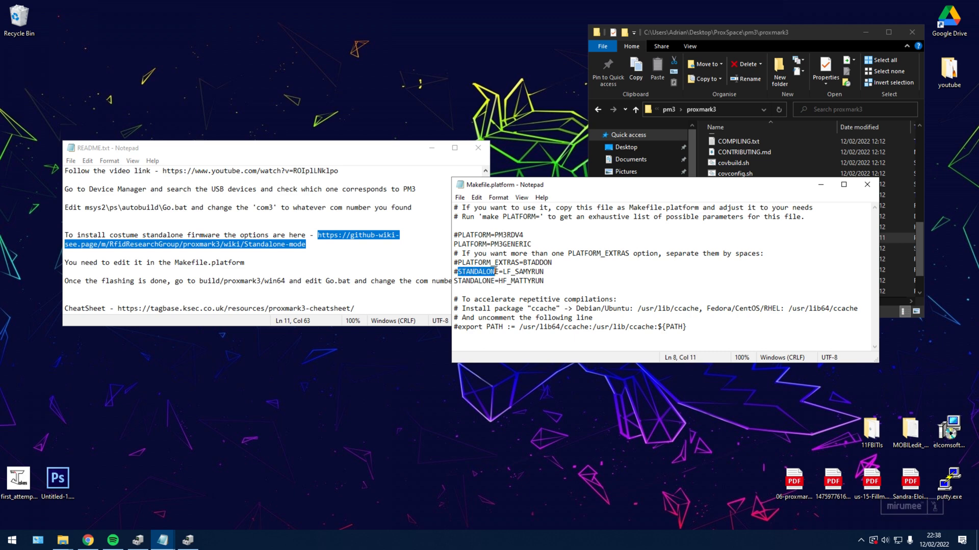
left_click(496, 271)
left_click_drag(503, 272, 544, 273)
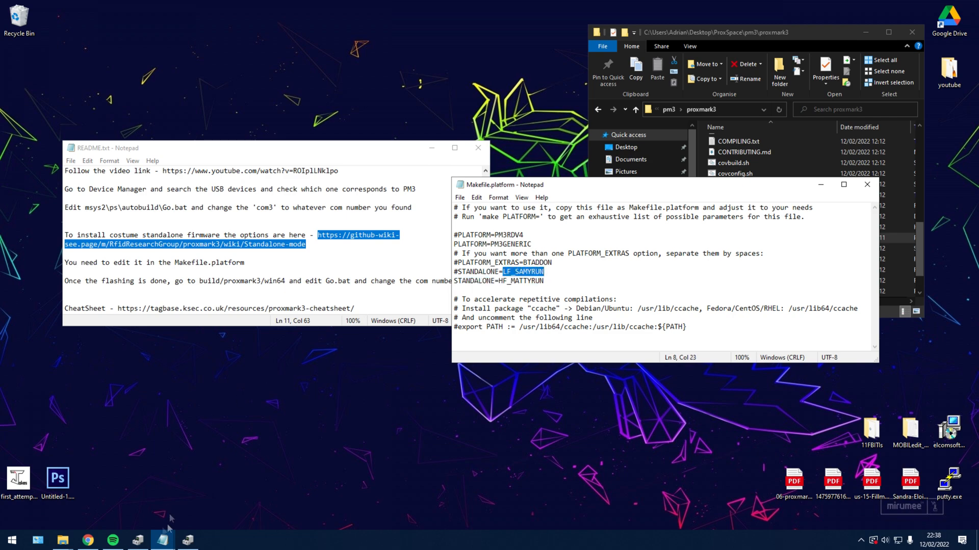
- Look up LF_SAMYRUN in the wiki's table of built-in standalone modes and read its description and device target
left_click(89, 540)
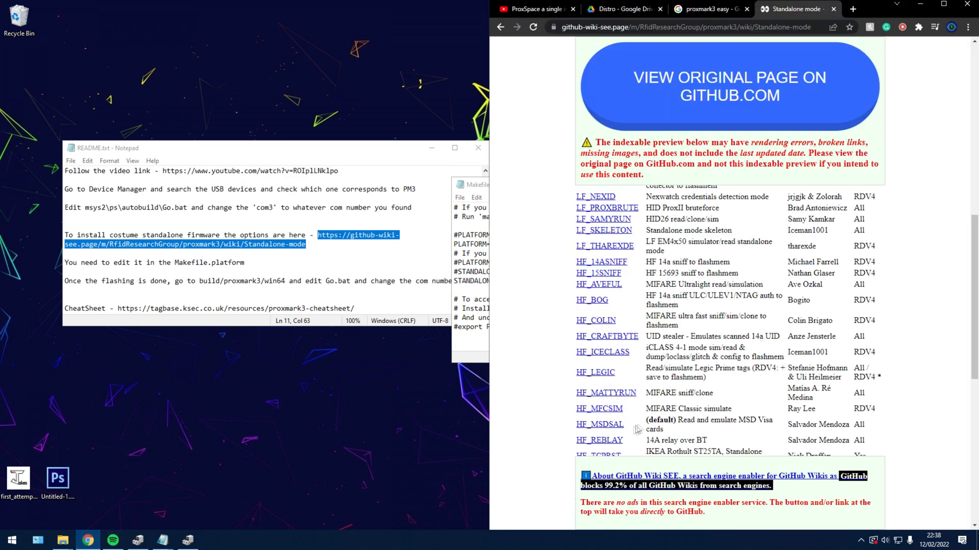
scroll(664, 420, "up", 4)
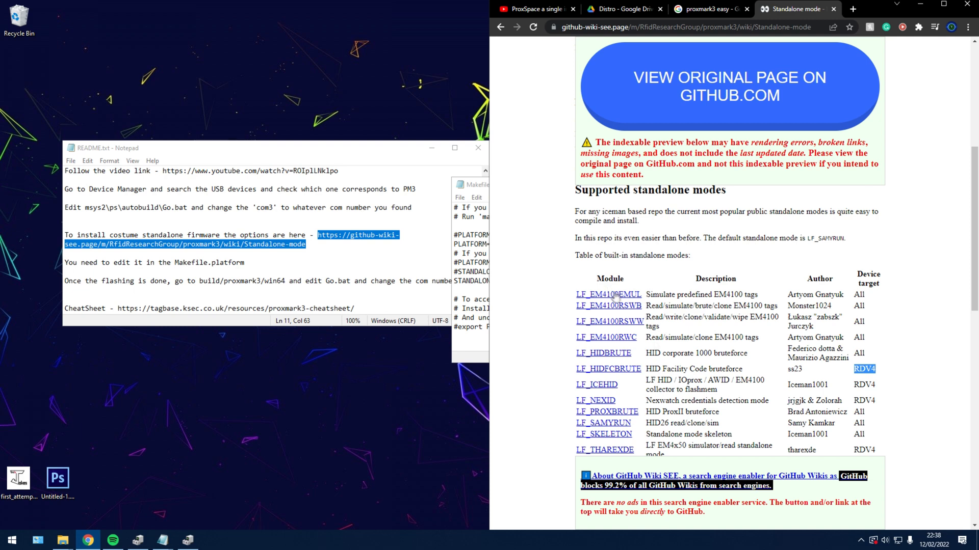
scroll(640, 364, "down", 1)
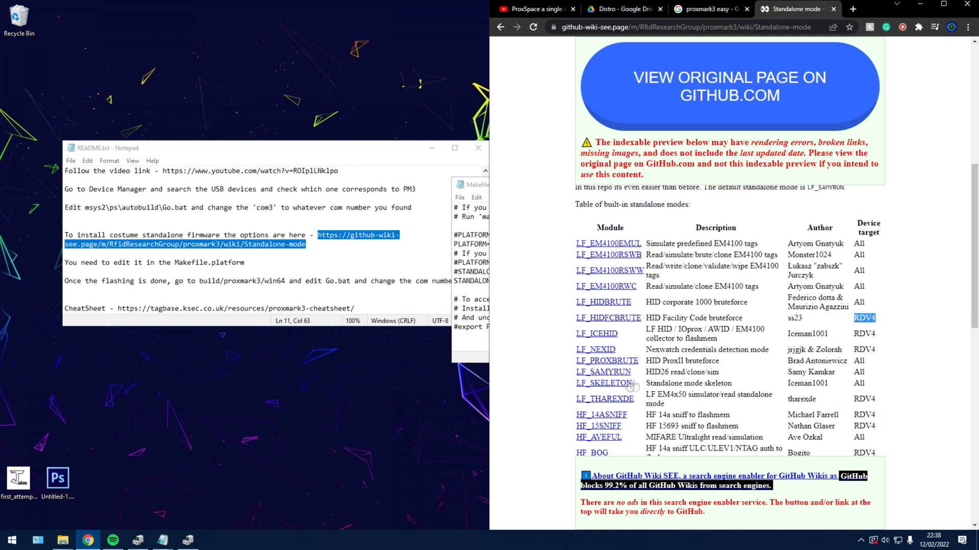
left_click_drag(720, 375, 553, 383)
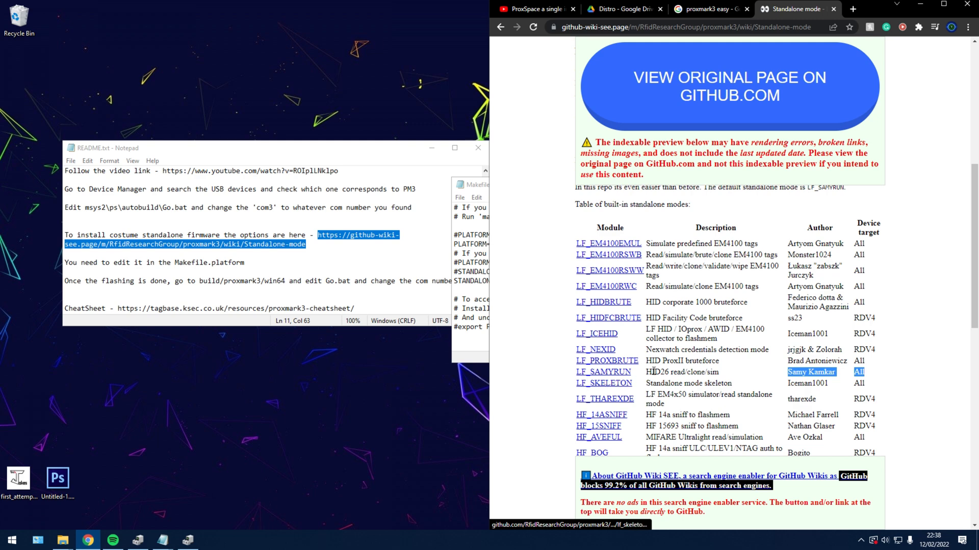
mouse_move(645, 375)
left_mouse_down()
mouse_move(855, 377)
mouse_move(775, 379)
left_mouse_up()
left_click(793, 374)
left_click(755, 378)
- Compare the STANDALONE lines in Makefile.platform with the HF modes in the wiki table, including HF_MATTYRUN
left_click(467, 308)
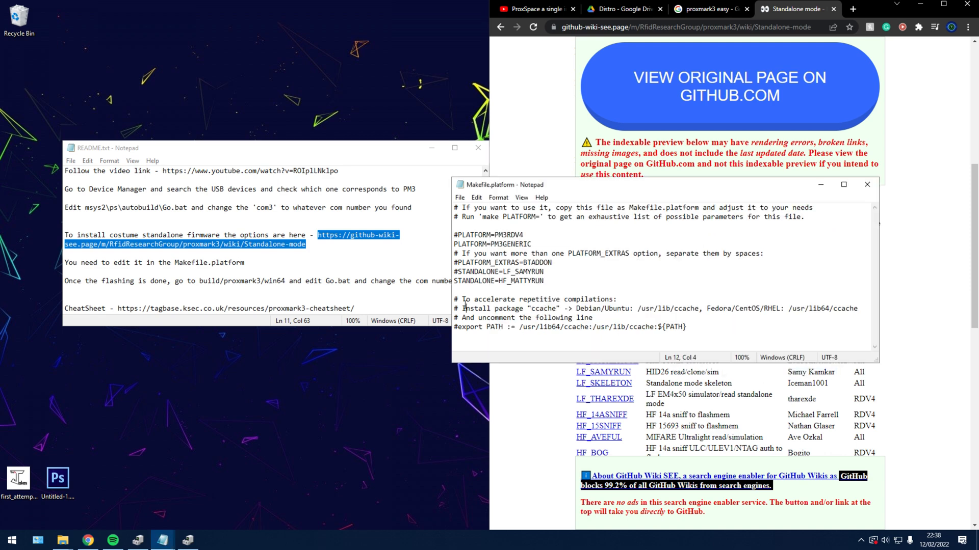
left_click(654, 382)
scroll(658, 382, "down", 3)
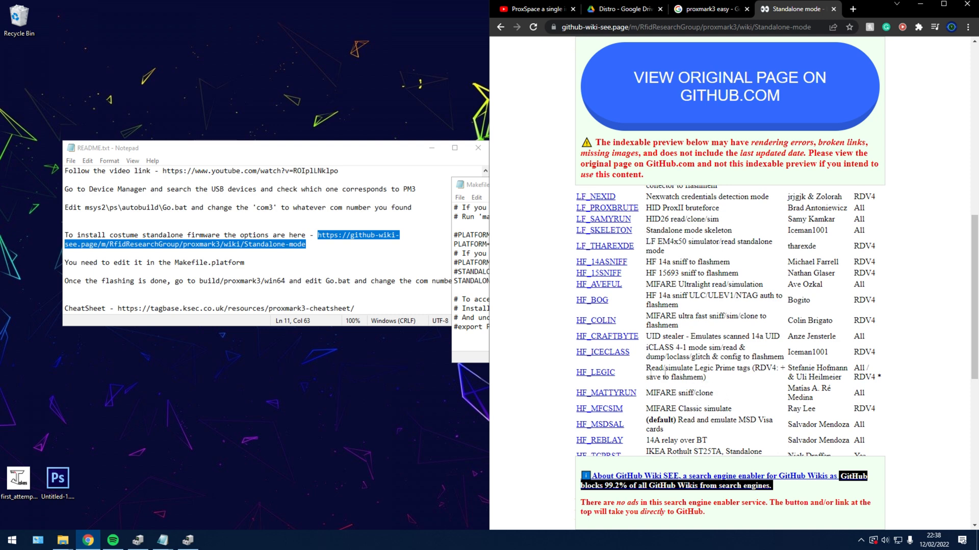
left_click(483, 288)
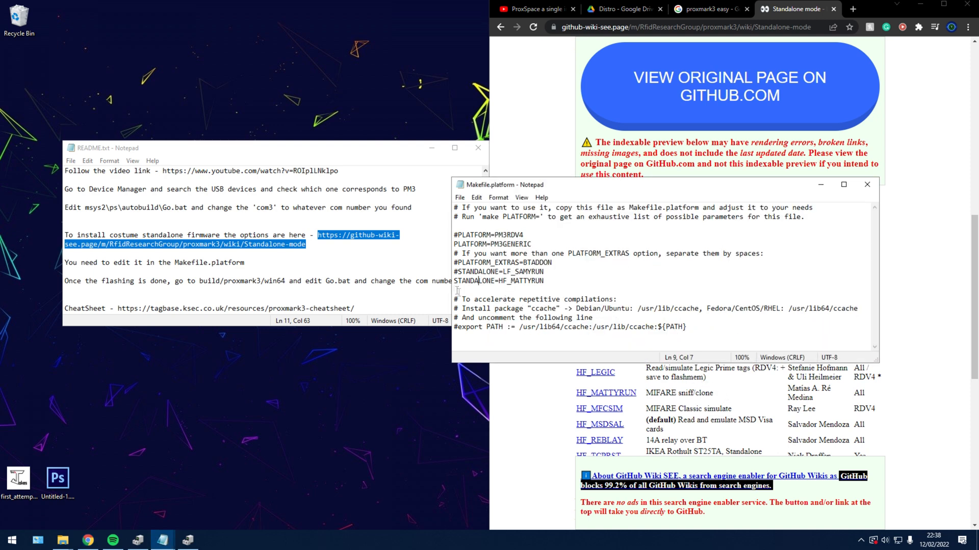
left_click_drag(499, 272, 530, 276)
left_click(478, 284)
left_click(659, 386)
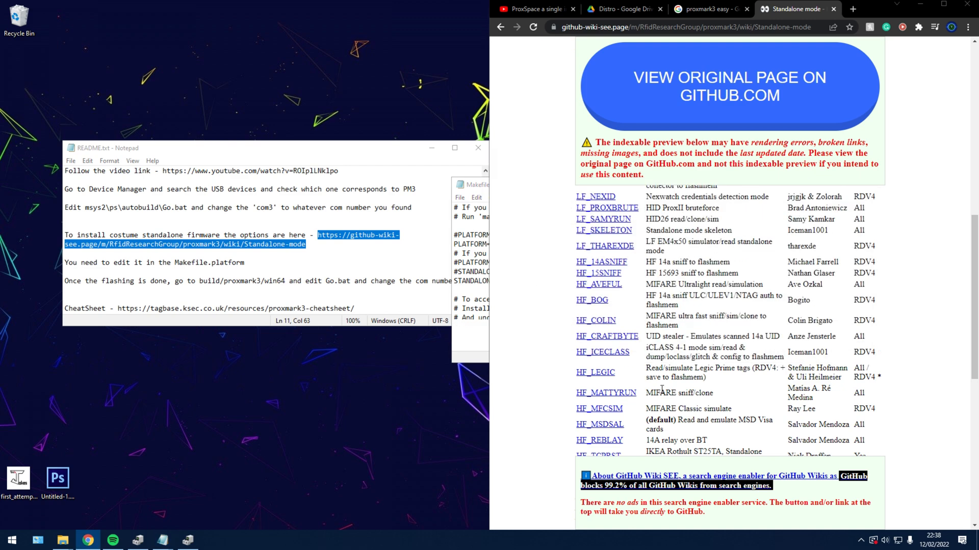
scroll(659, 386, "down", 1)
left_click(474, 292)
- Close Makefile.platform without editing it and minimize the browser
left_click_drag(559, 190, 484, 188)
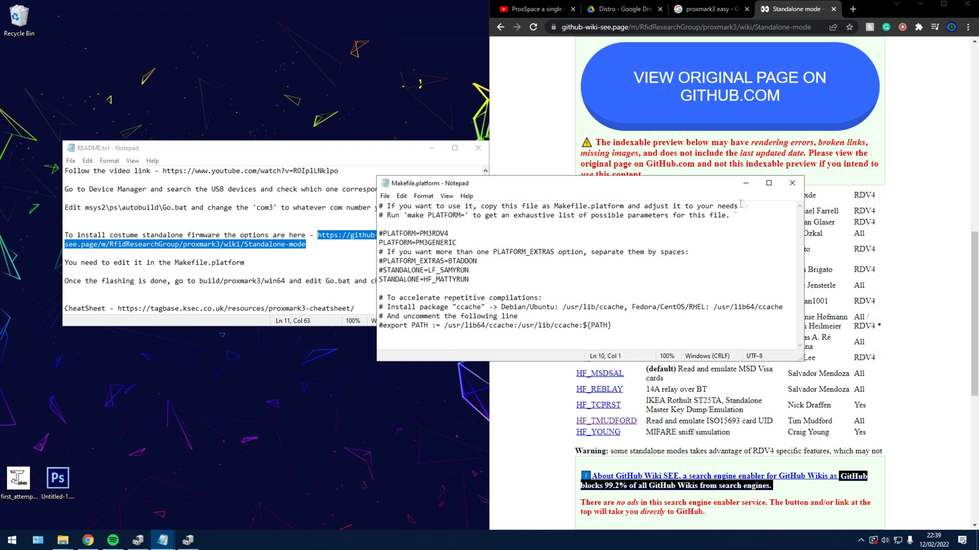
left_click(793, 183)
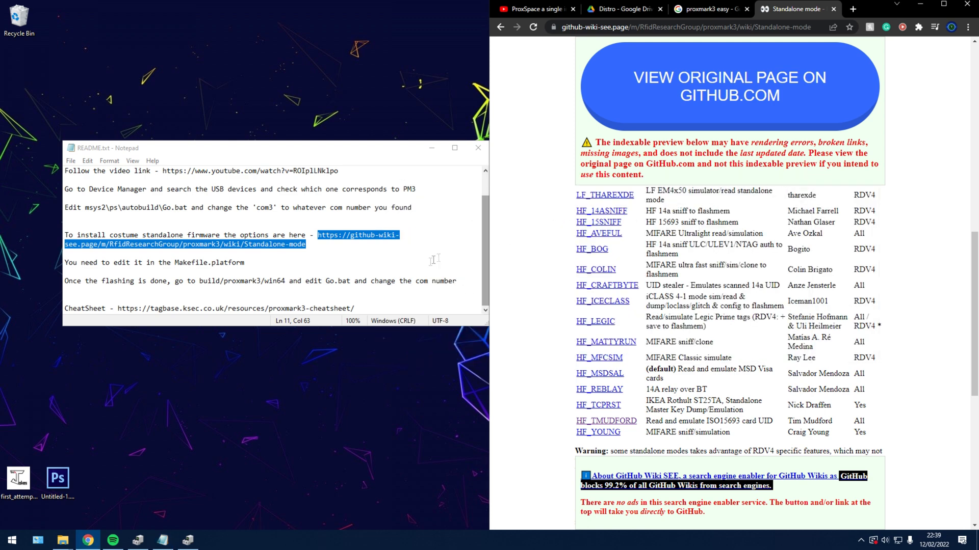
left_click(920, 5)
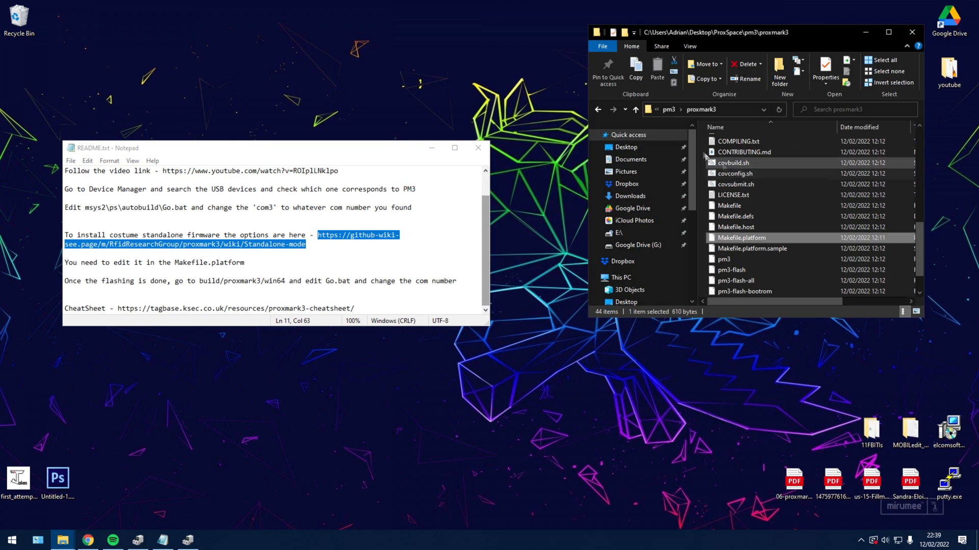
- Launch autobuild.bat from the main ProxSpace folder, then close its console window
left_click(599, 113)
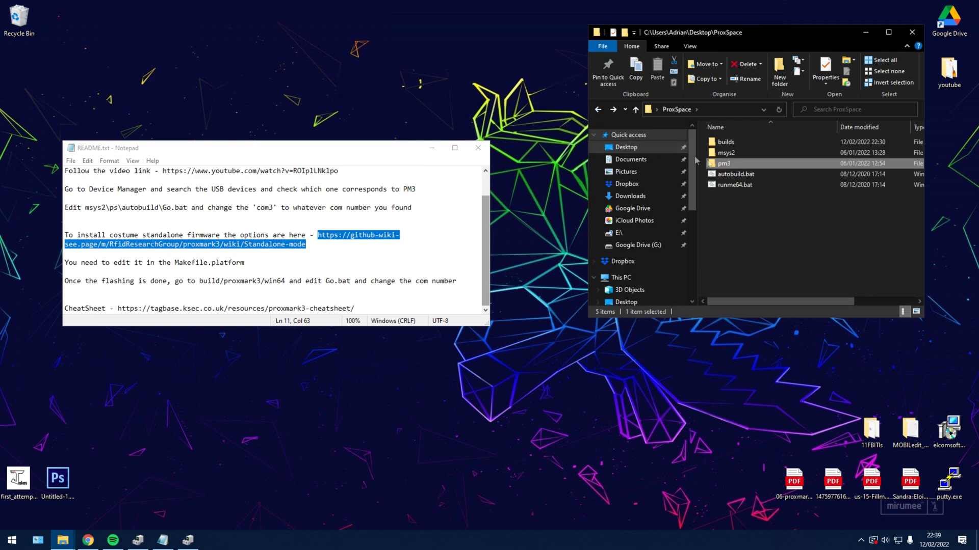
double_click(740, 174)
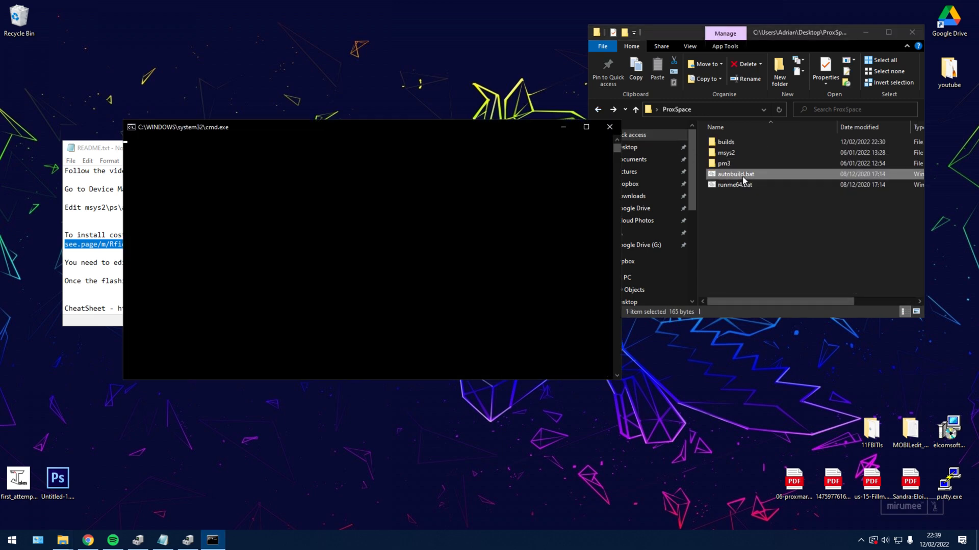
left_click(609, 127)
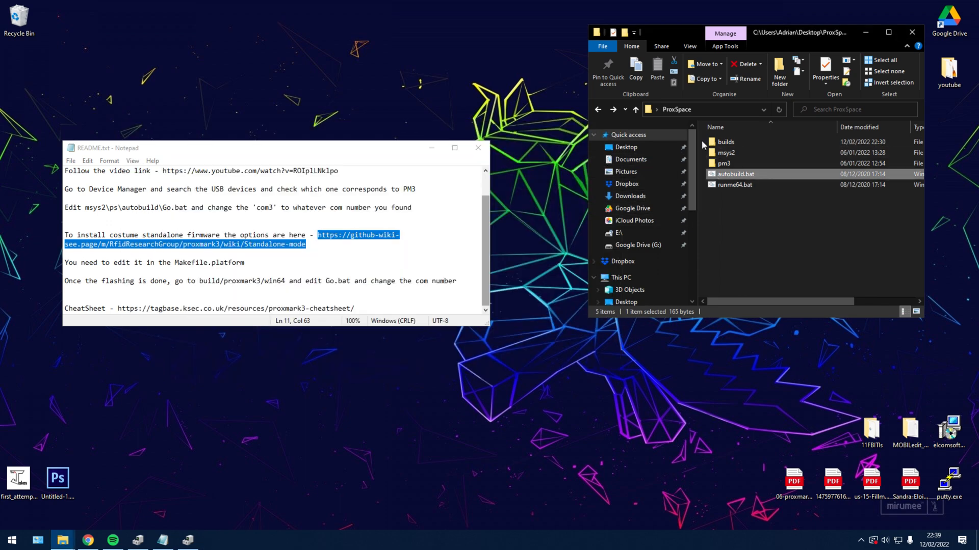
- Select the builds folder in ProxSpace
left_click(725, 142)
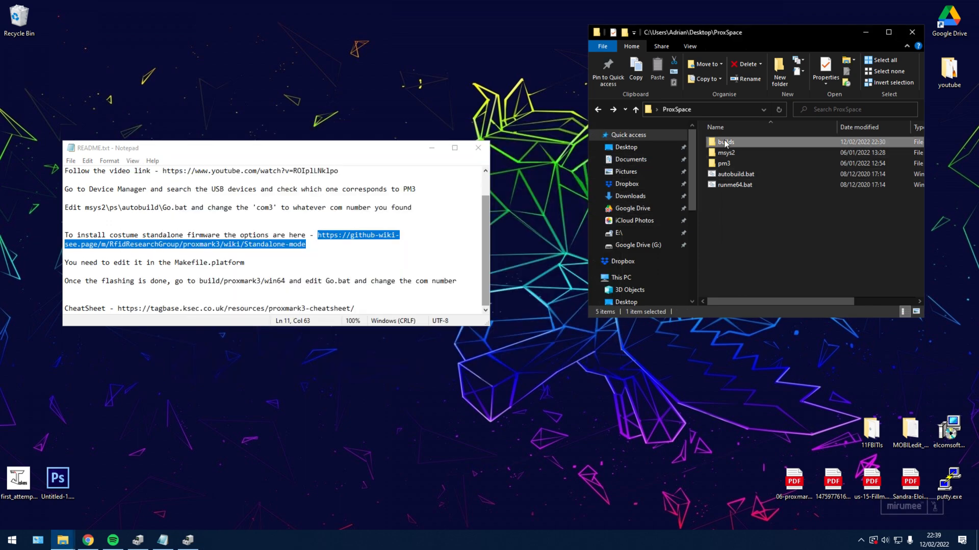